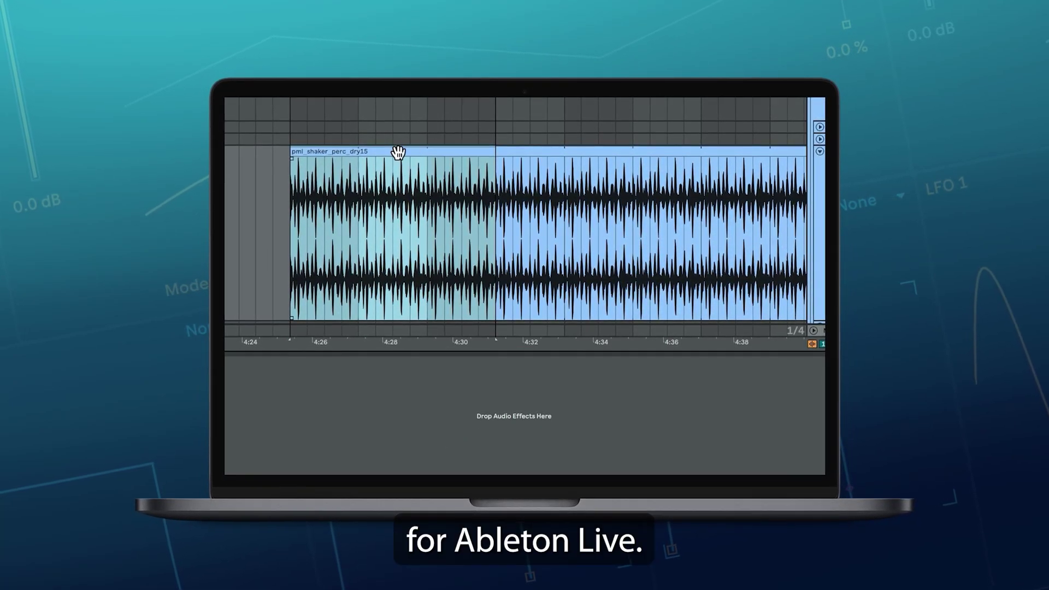
Step: Open the shaker_perc_dry15 clip in the Sample Editor and select the 1.2–1.3 waveform range
double_click(398, 153)
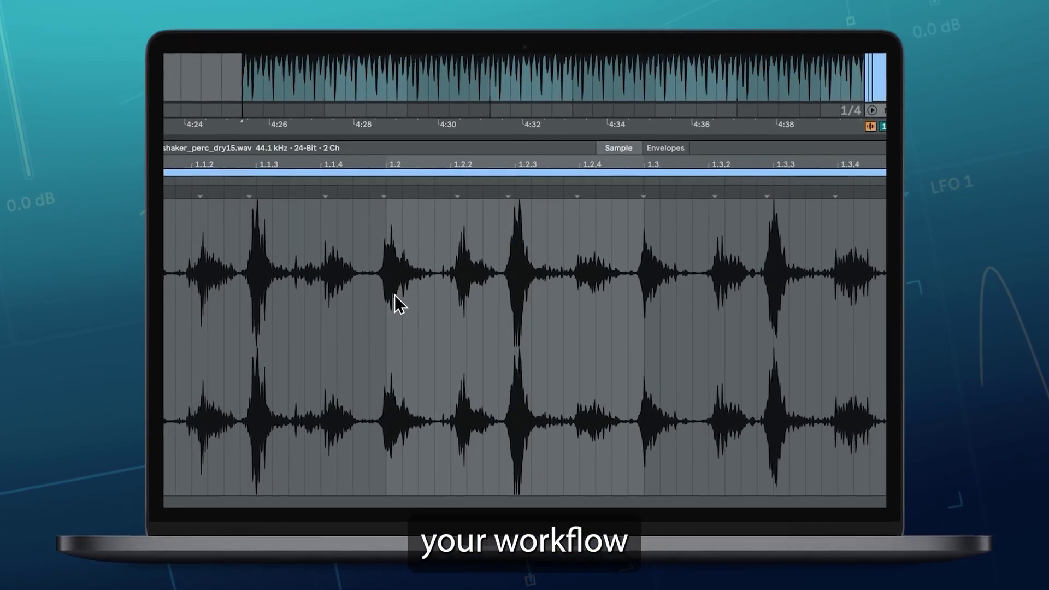
left_click_drag(394, 297, 646, 254)
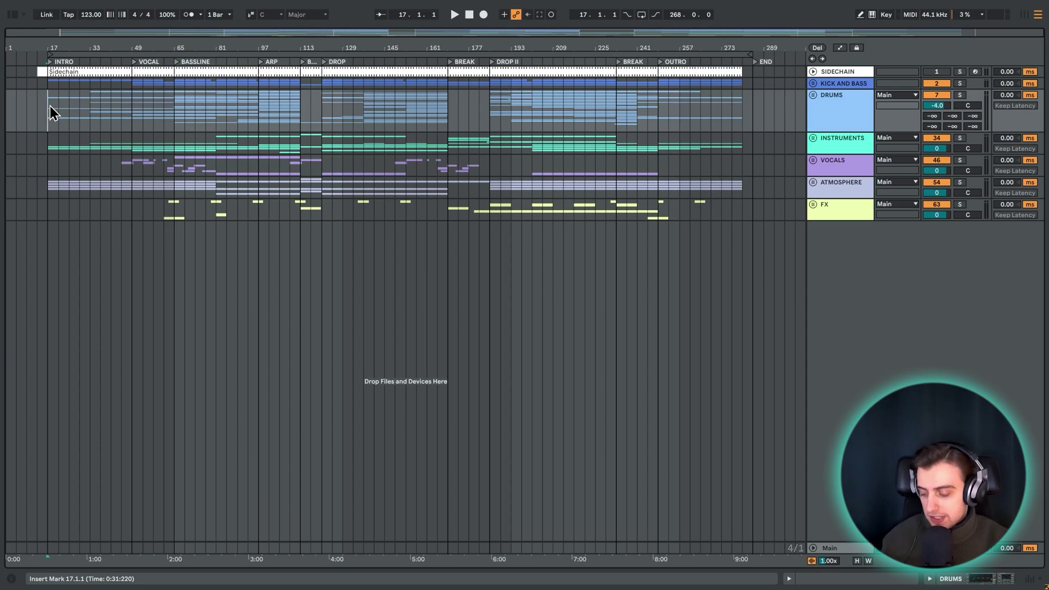
Step: Toggle between Session and Arrangement View, ending back on the arrangement timeline
key("Tab")
key("Tab")
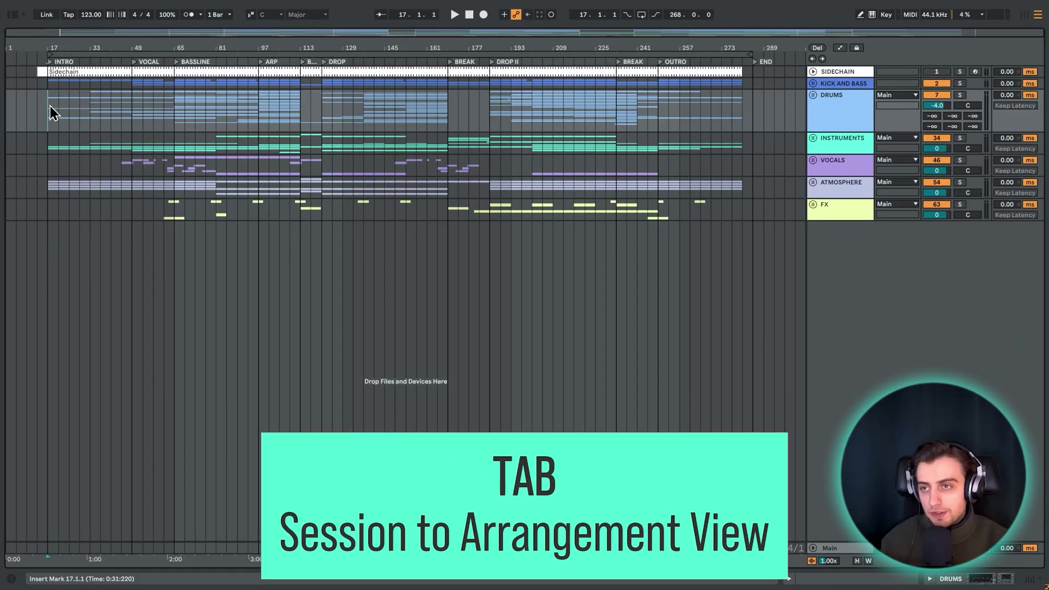
key("Tab")
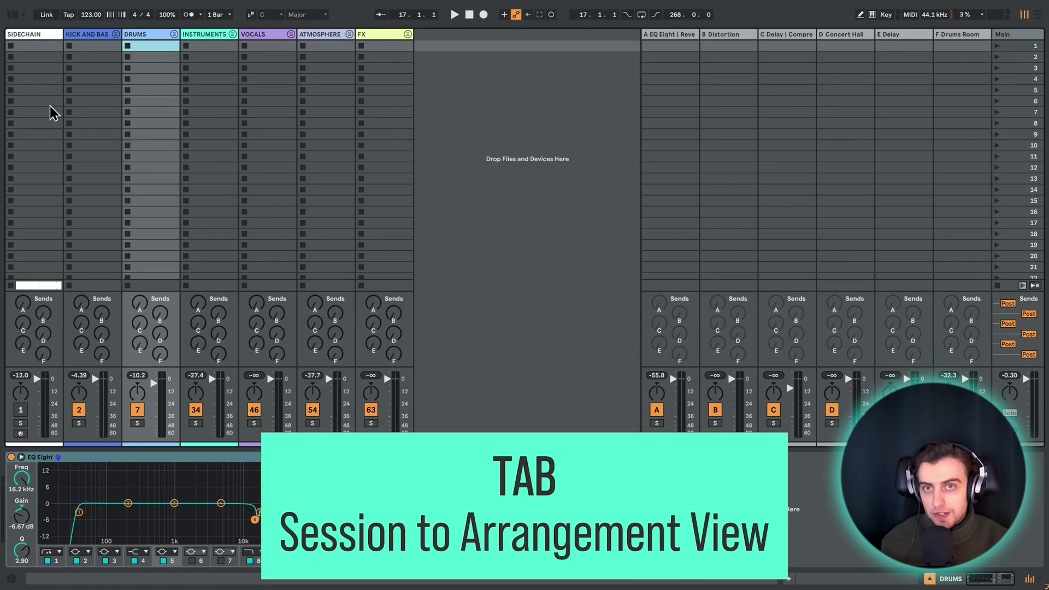
key("Tab")
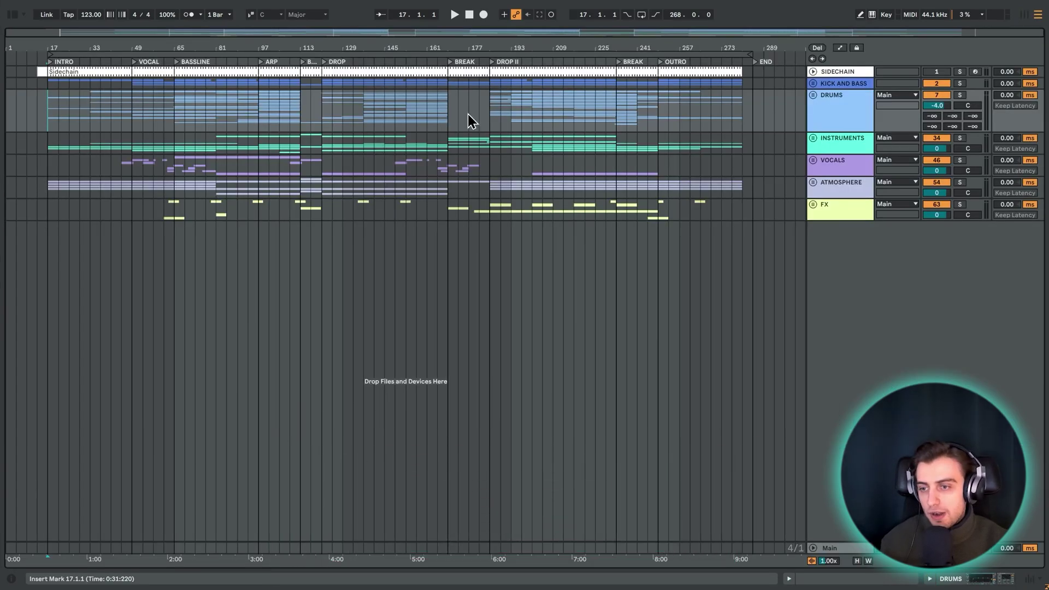
Step: Expand the DRUMS group and switch the Toms clip between its MIDI notes and device chain
double_click(858, 109)
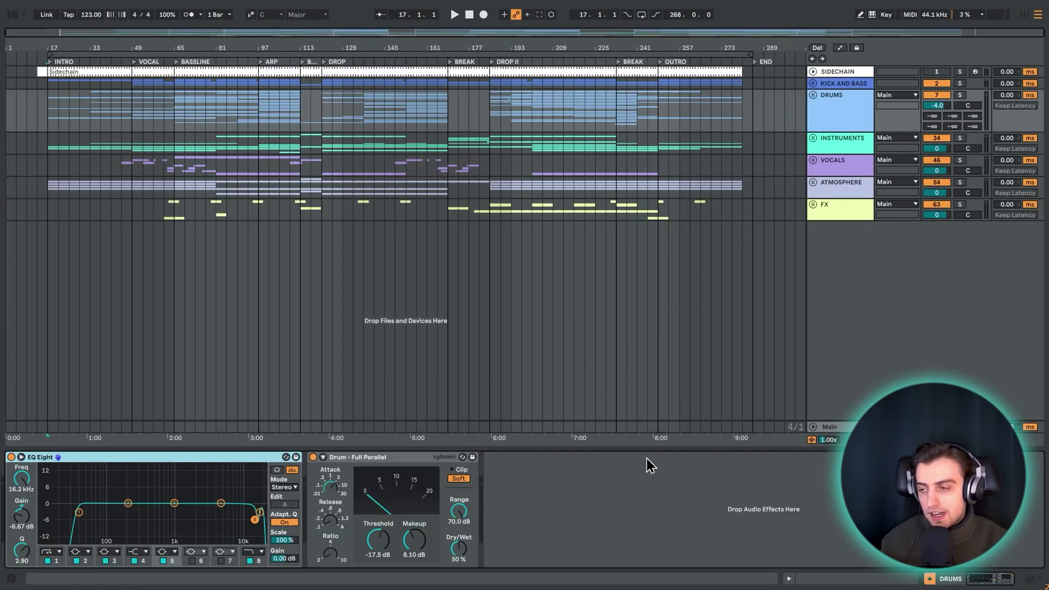
left_click(813, 95)
left_click(118, 144)
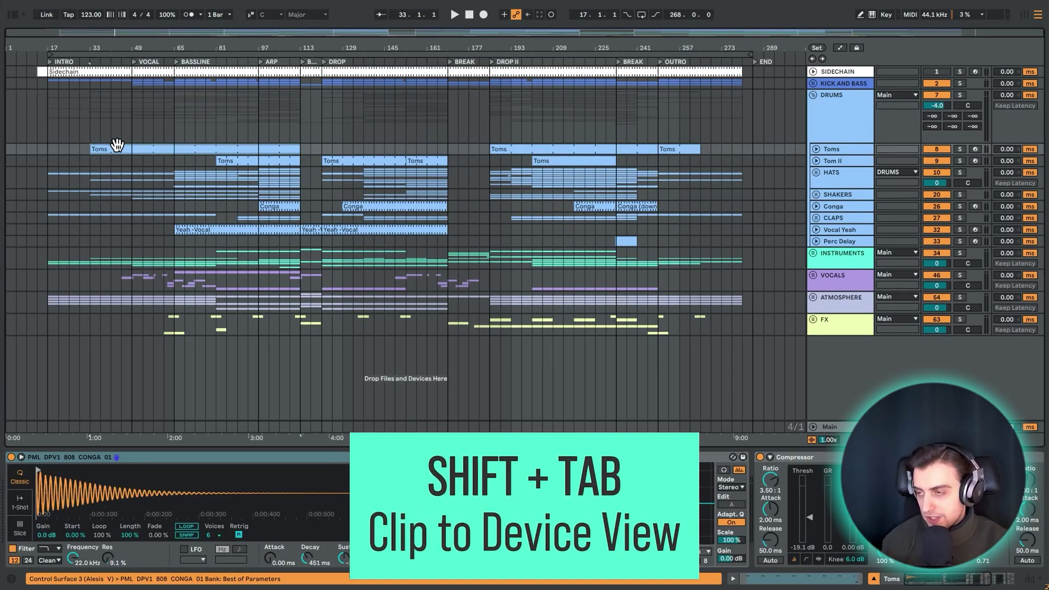
key("shift+Tab")
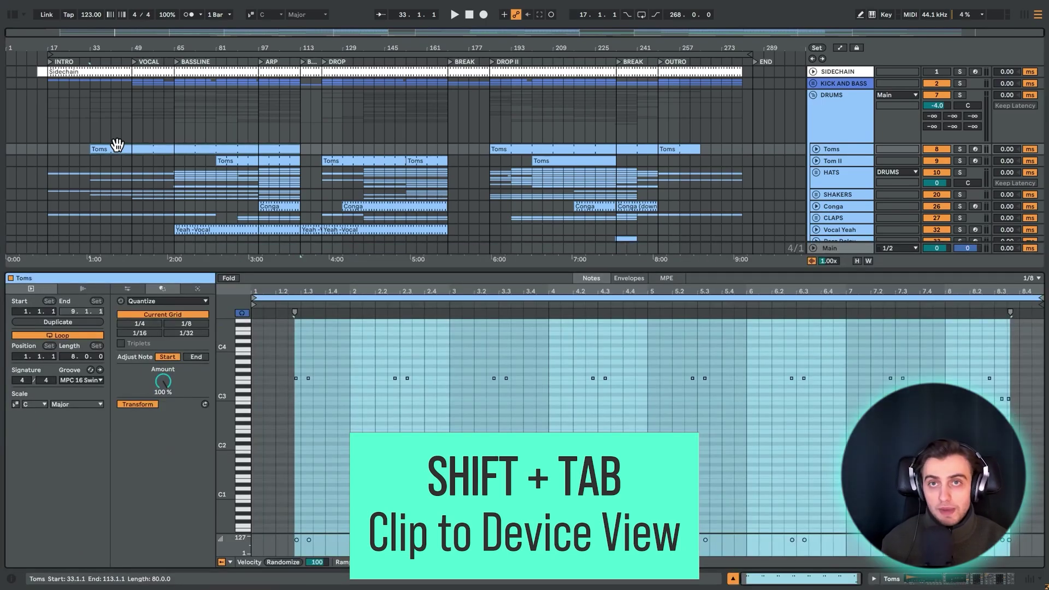
key("shift+Tab")
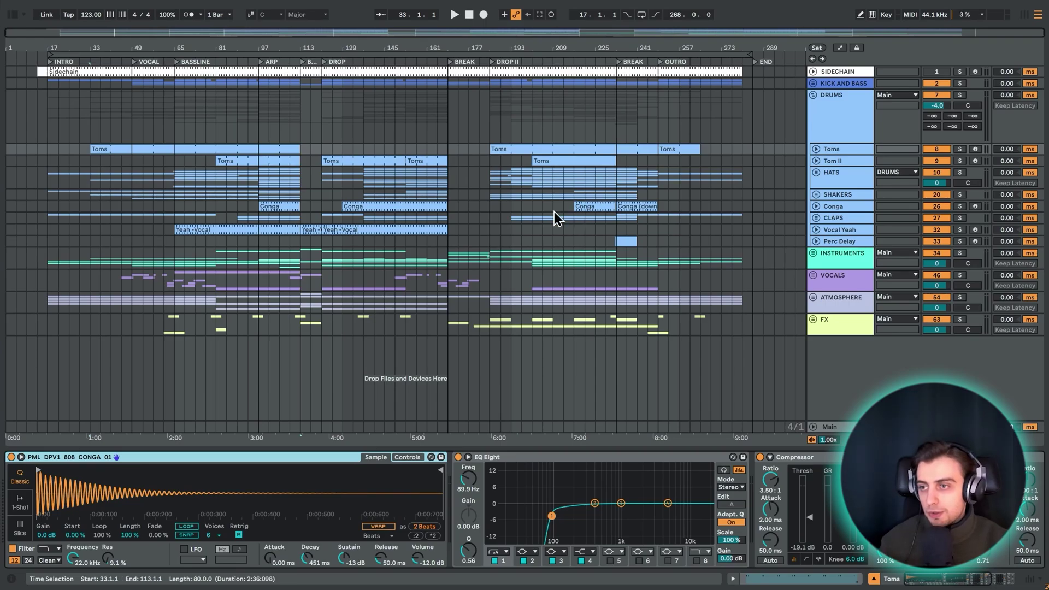
left_click(813, 274)
left_click(829, 326)
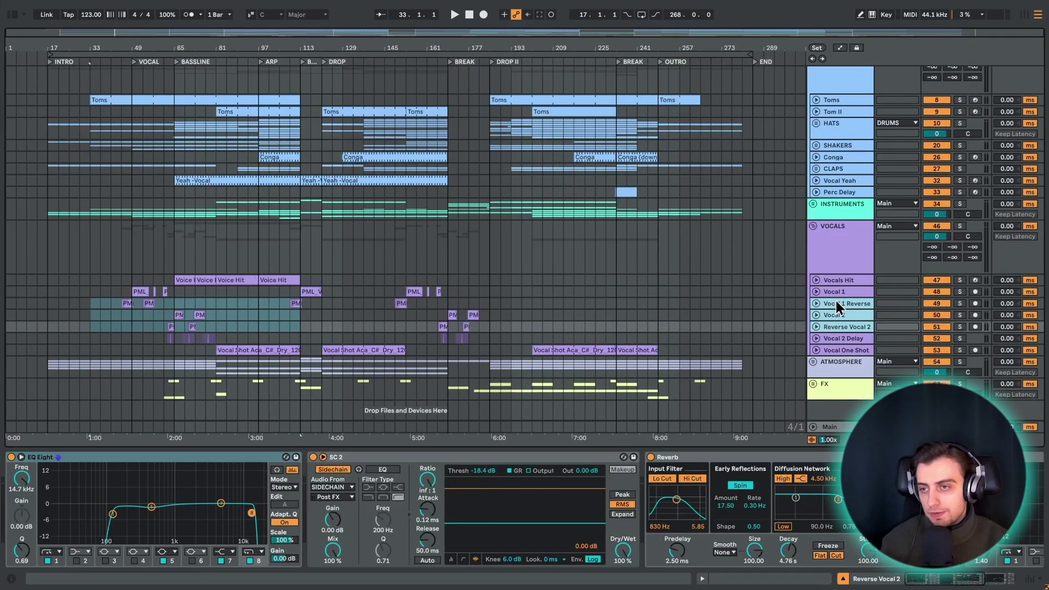
right_click(831, 326)
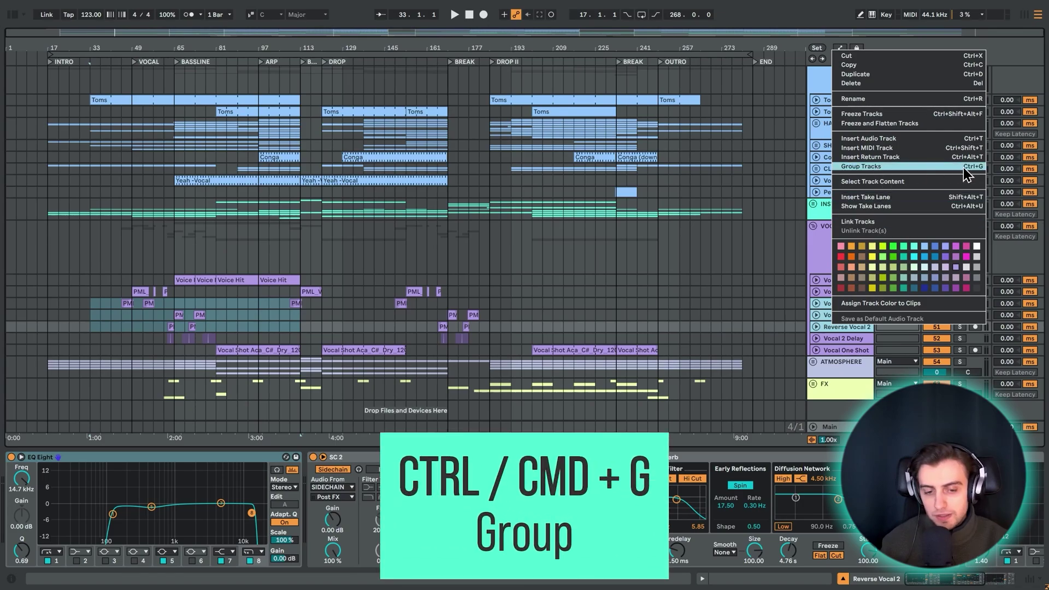
left_click(830, 329)
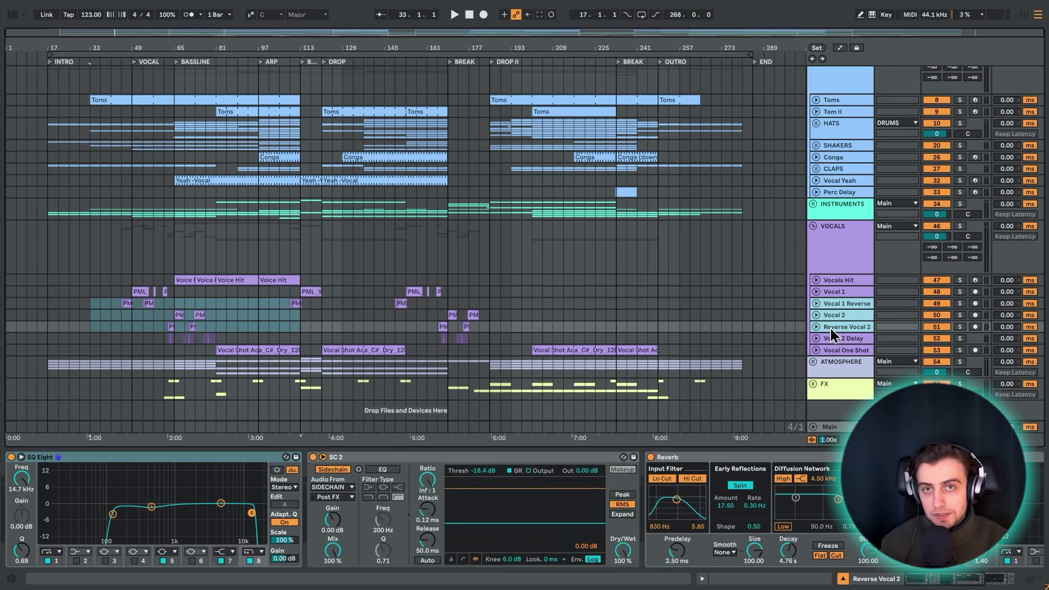
key("Left")
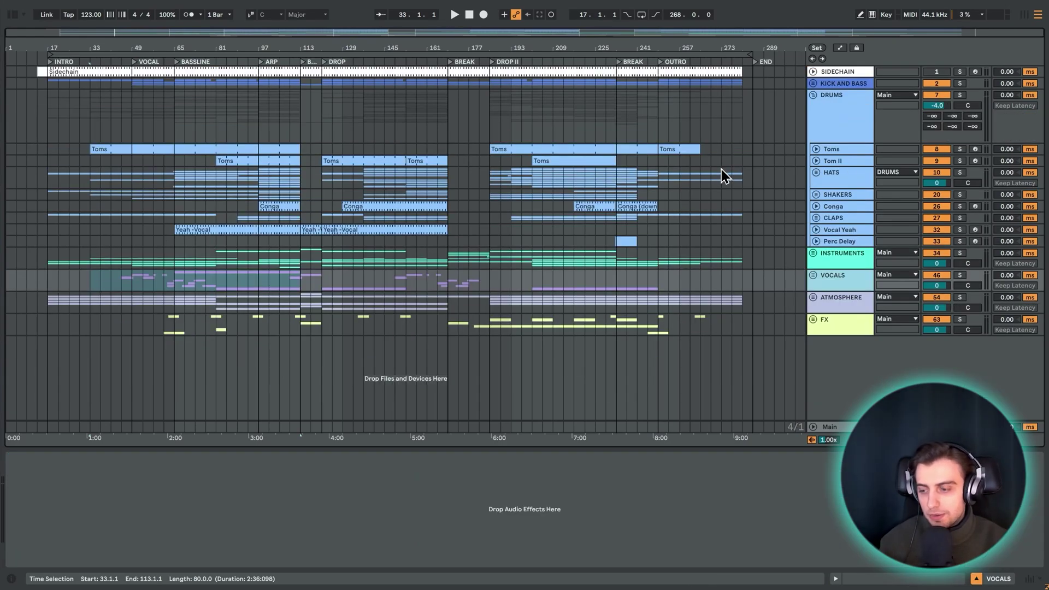
key("ctrl+comma")
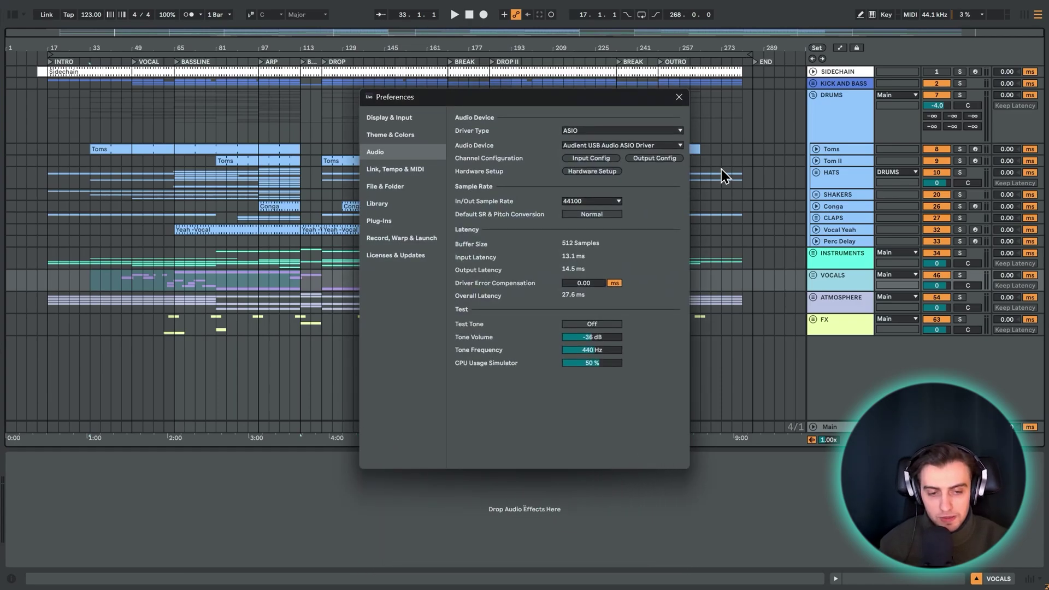
left_click(679, 97)
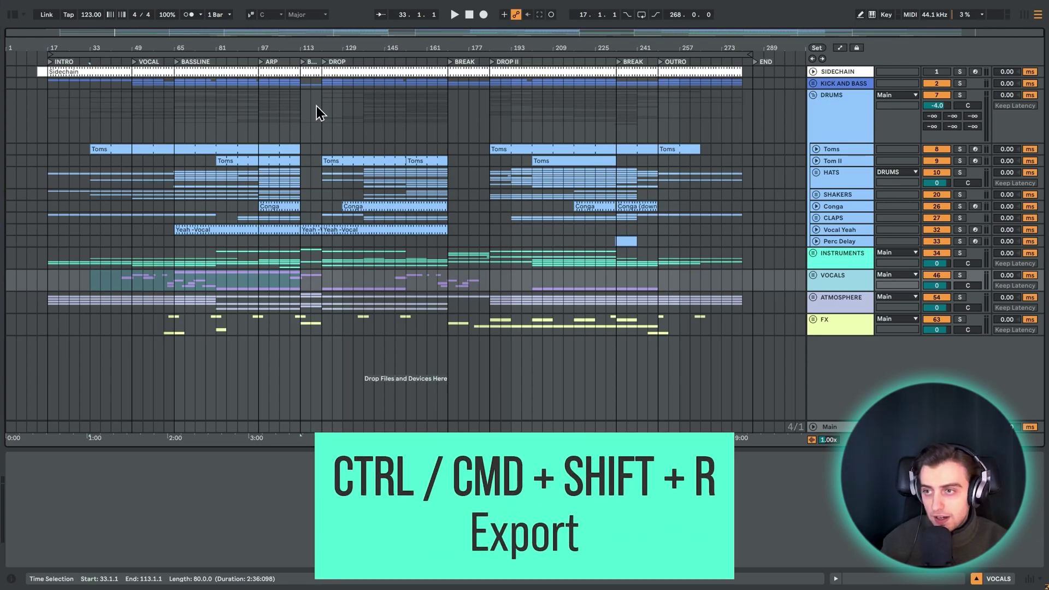
key("ctrl+shift+r")
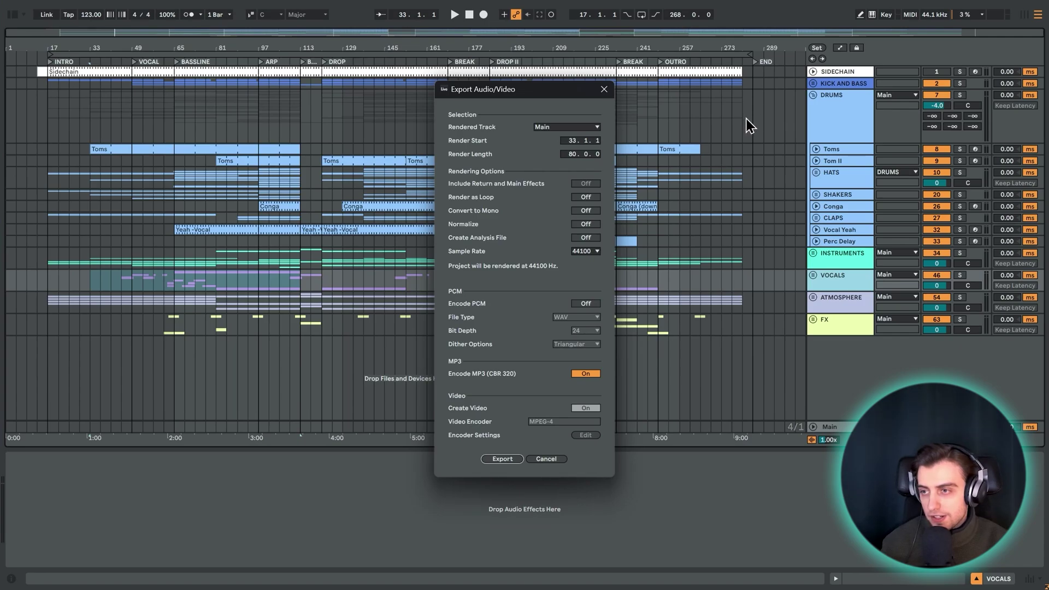
left_click(561, 460)
key("ctrl+a")
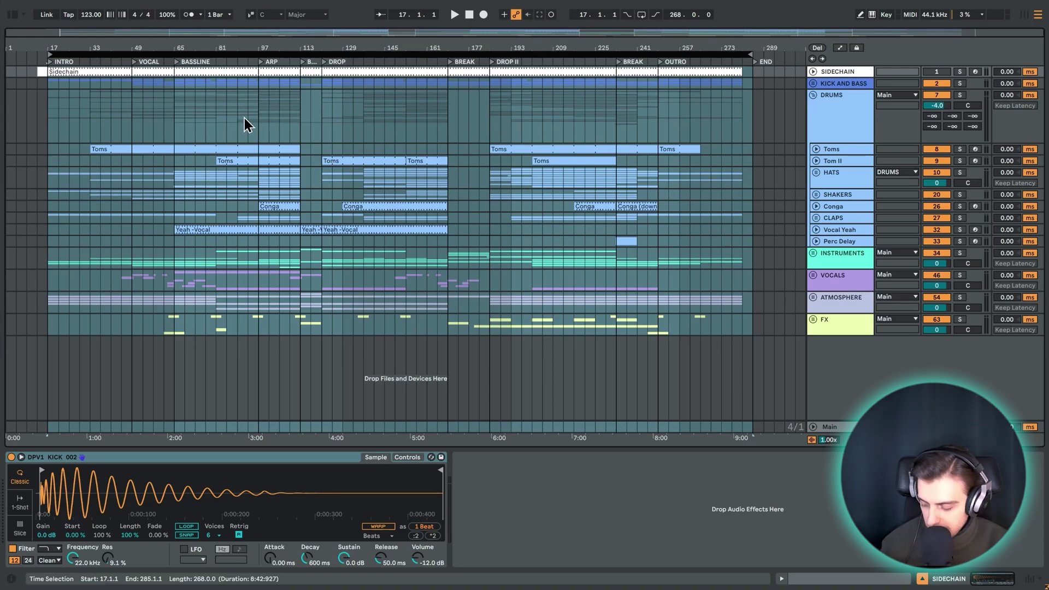
key("ctrl+shift+r")
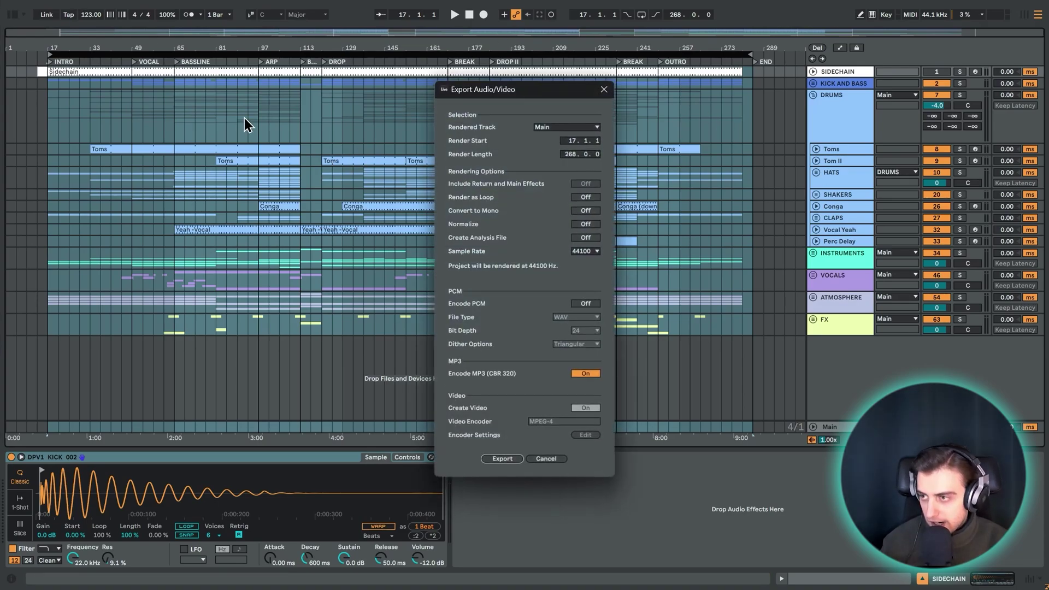
left_click(607, 90)
left_click(614, 127)
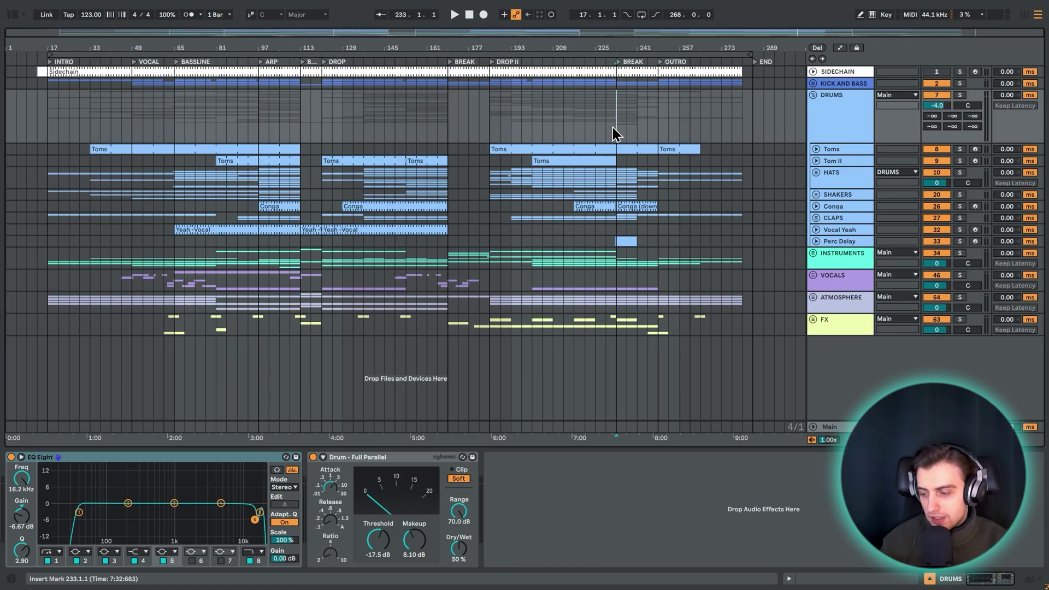
Step: Enable the Computer MIDI Keyboard with M and play a note on the armed Pad track
key("m")
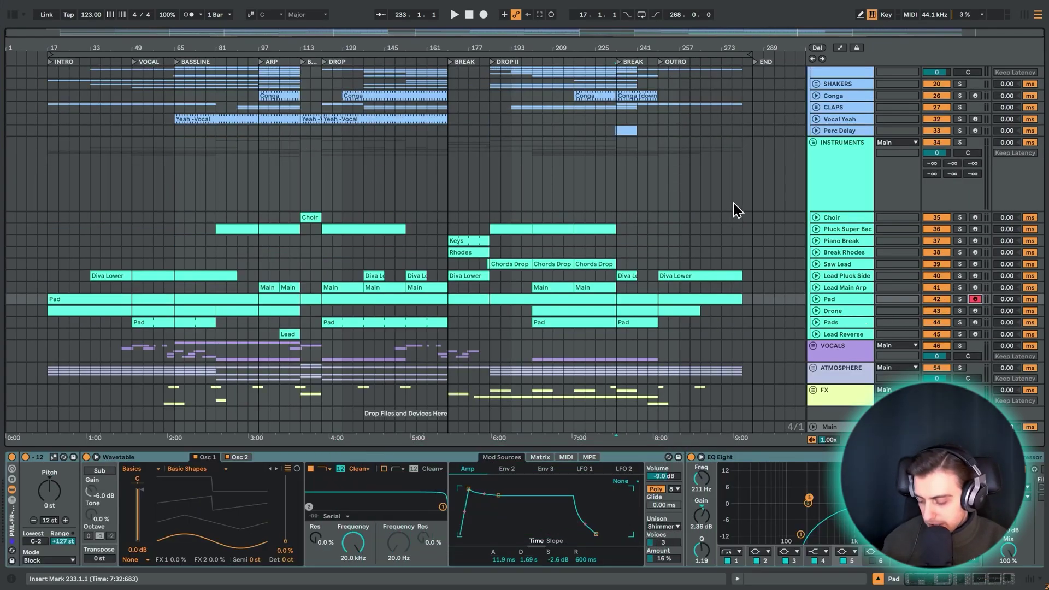
key("a")
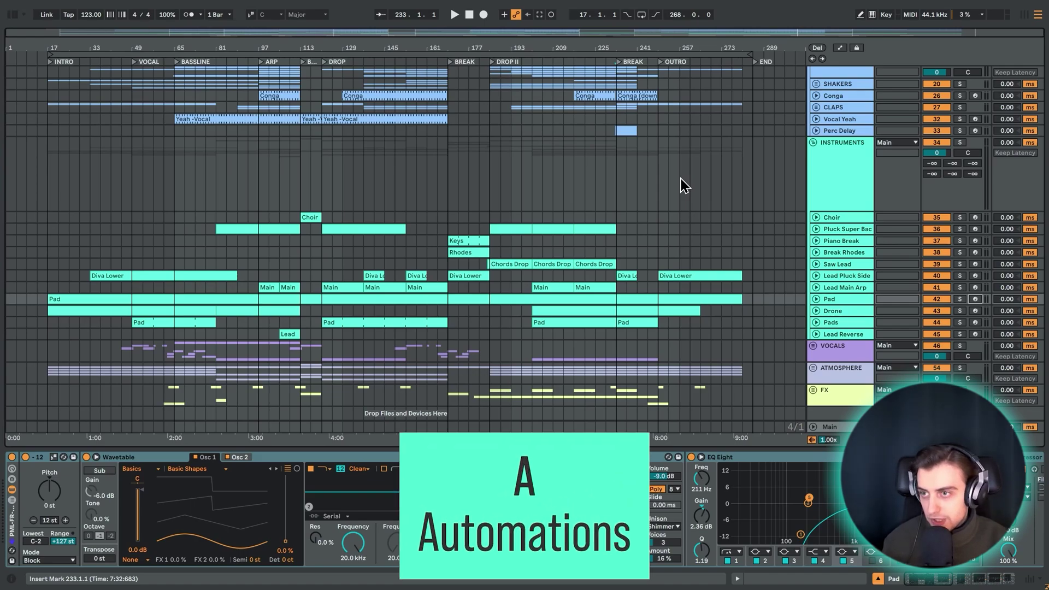
Step: Show automation lanes for the Choir's Output Gain and the Saw Lead's filter Frequency
key("a")
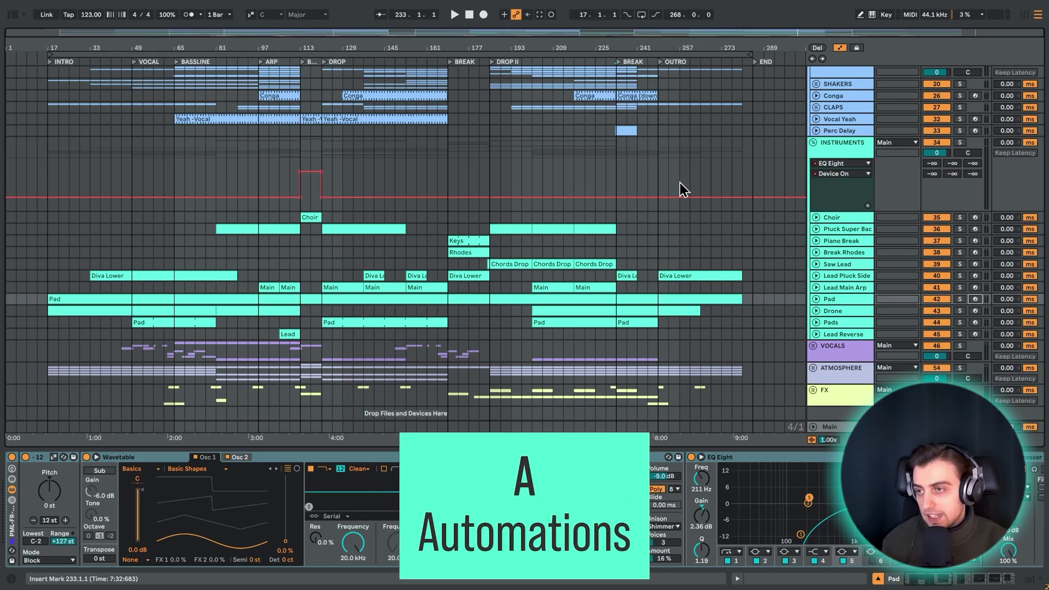
left_click(815, 218)
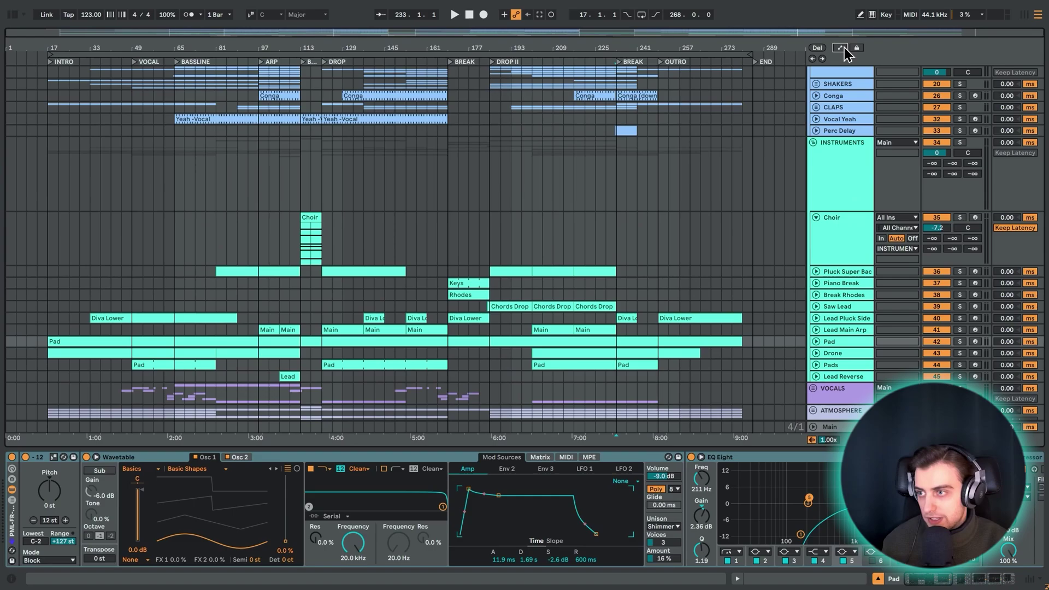
left_click(816, 307)
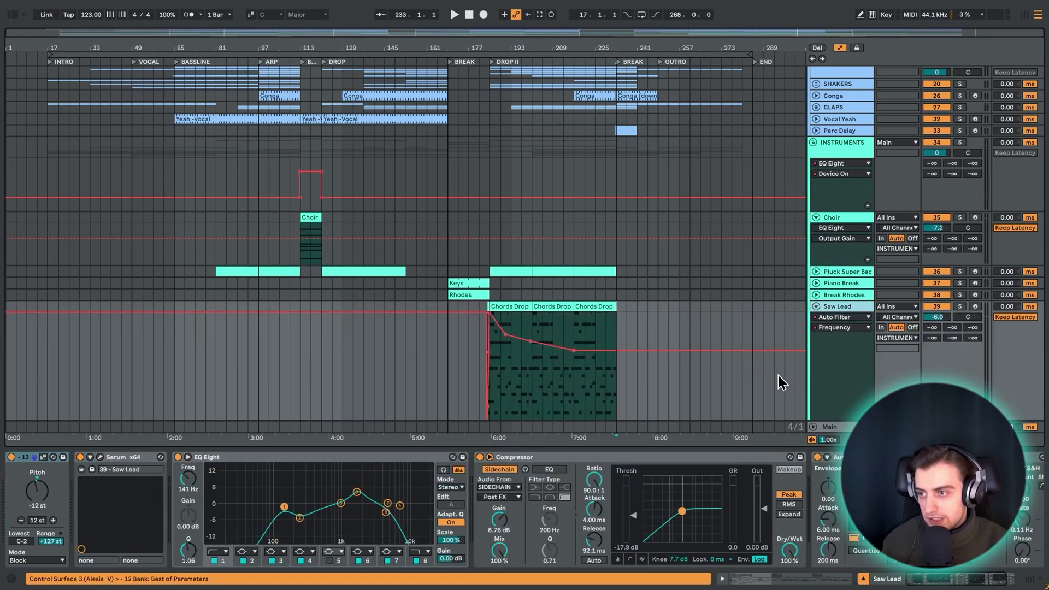
scroll(523, 322, "down", 3)
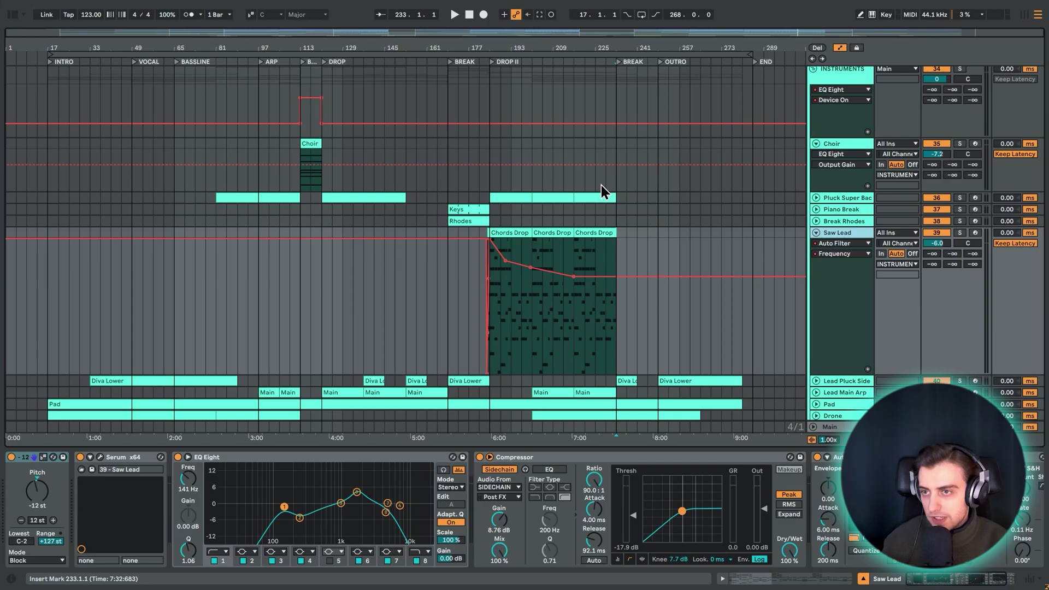
Step: Turn Automation Mode off, zoom out to the full song, and collapse INSTRUMENTS
key("a")
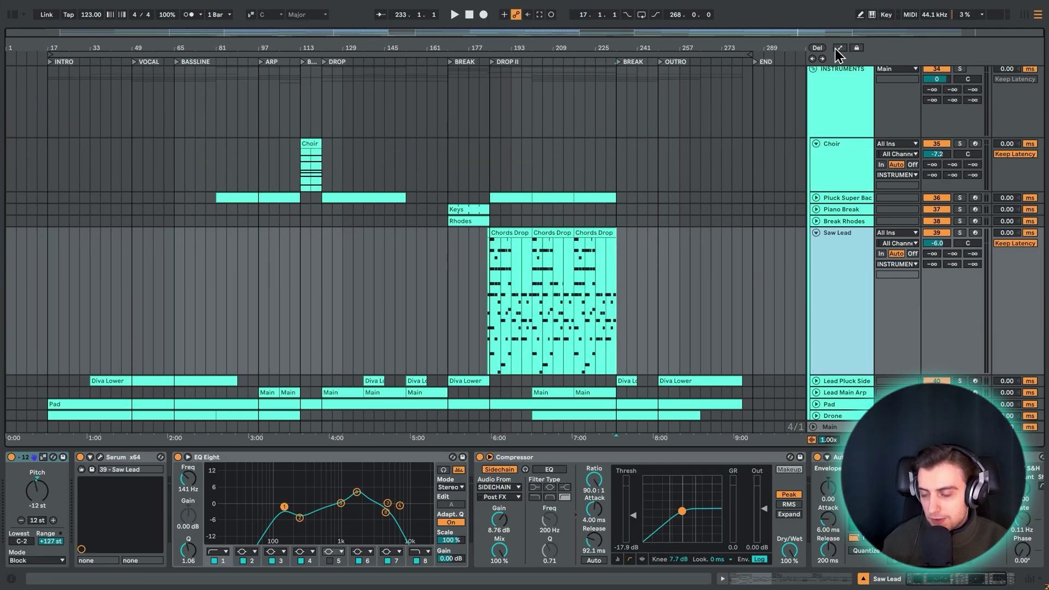
key("a")
left_click_drag(339, 31, 330, 42)
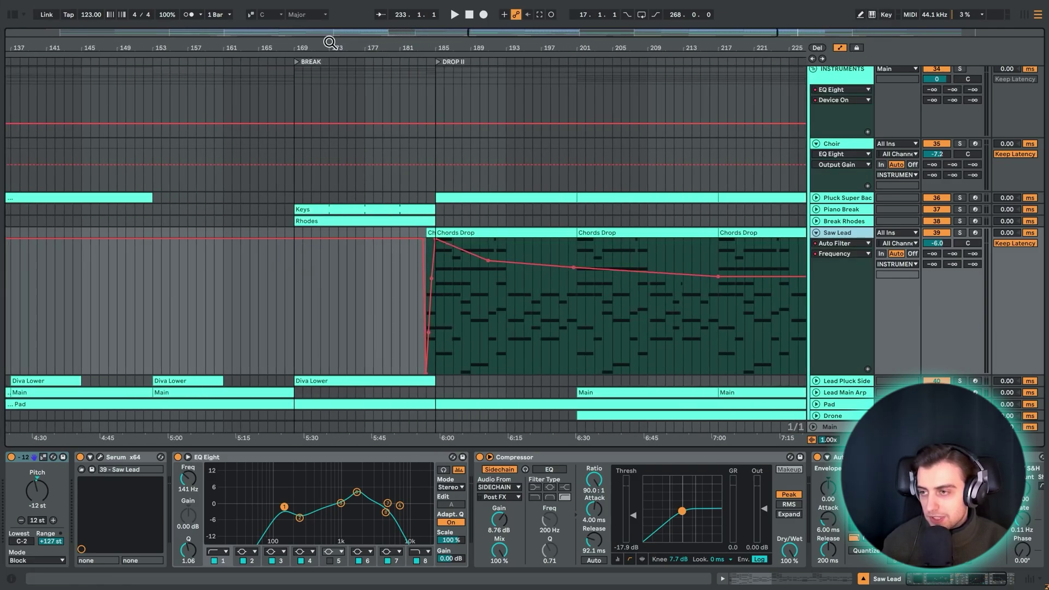
key("a")
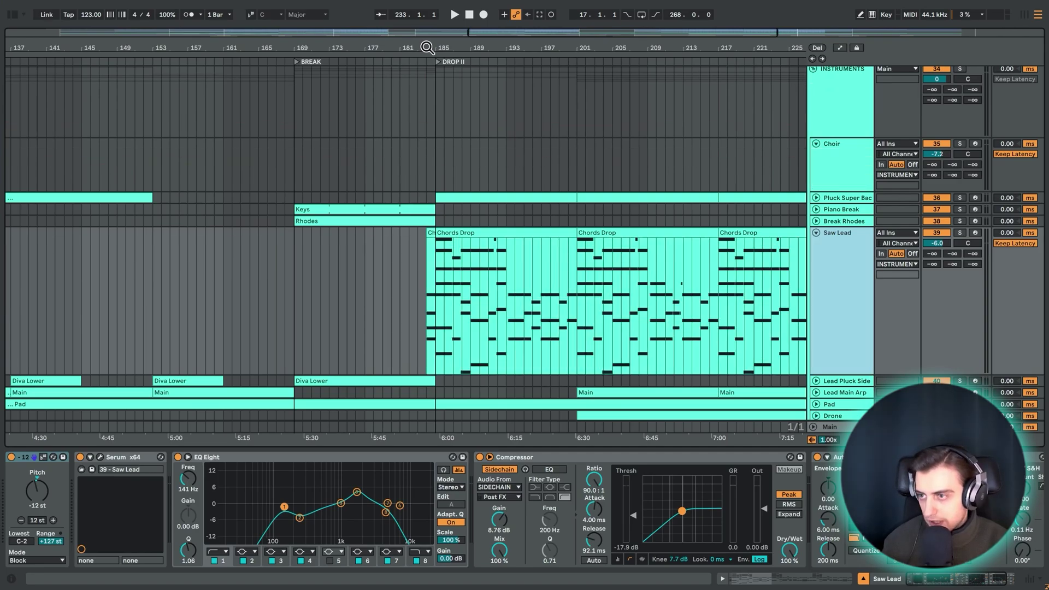
key("minus")
key("minus")
scroll(747, 202, "up", 3)
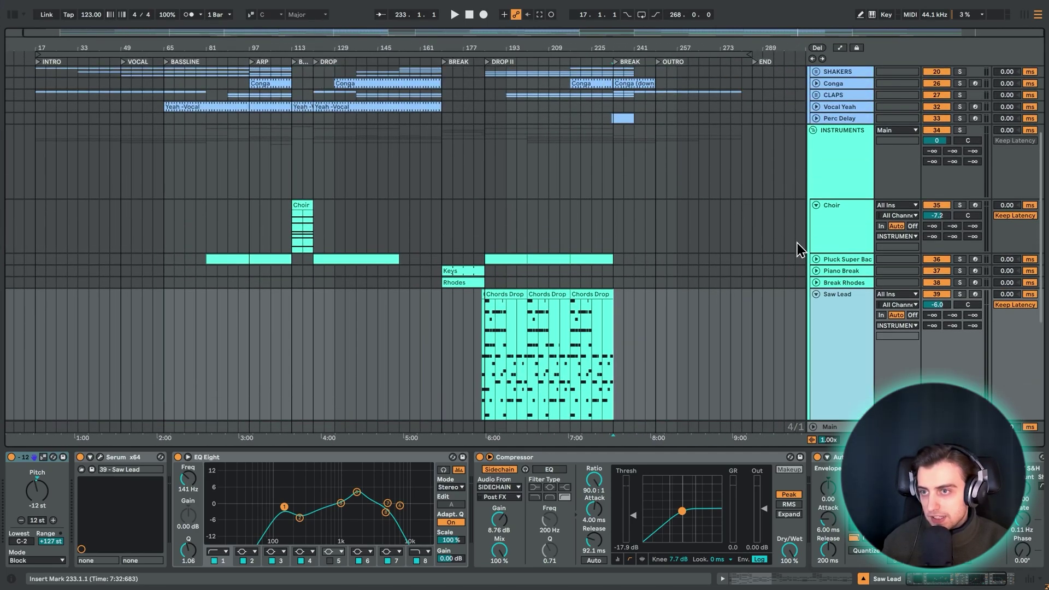
key("Left")
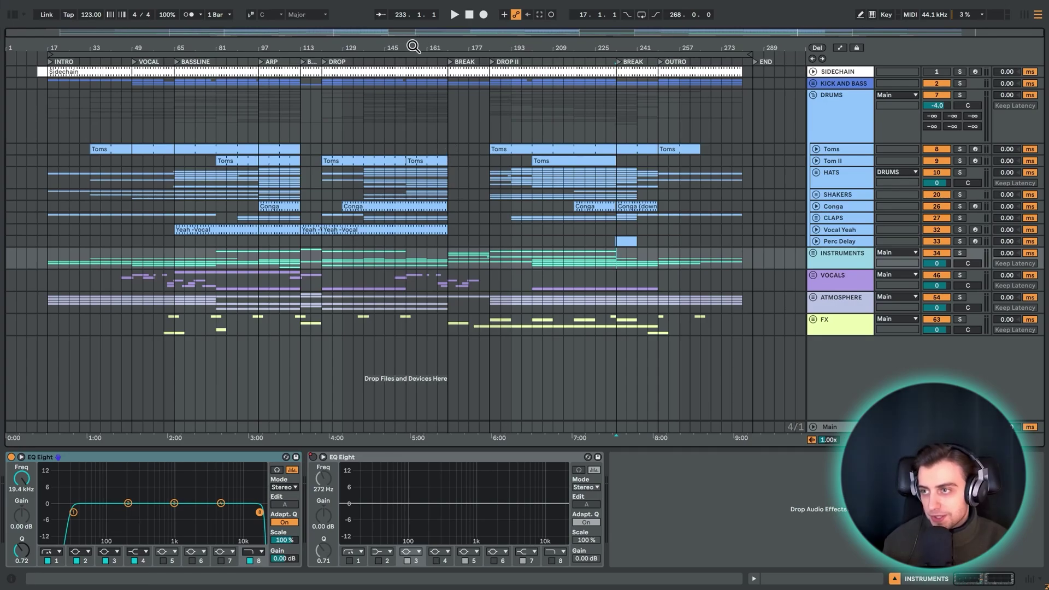
Step: Zoom the timeline horizontally around bar 157, then in until bars 124–149 fill the view
mouse_move(413, 46)
left_mouse_down()
mouse_move(414, 93)
mouse_move(411, 50)
left_mouse_up()
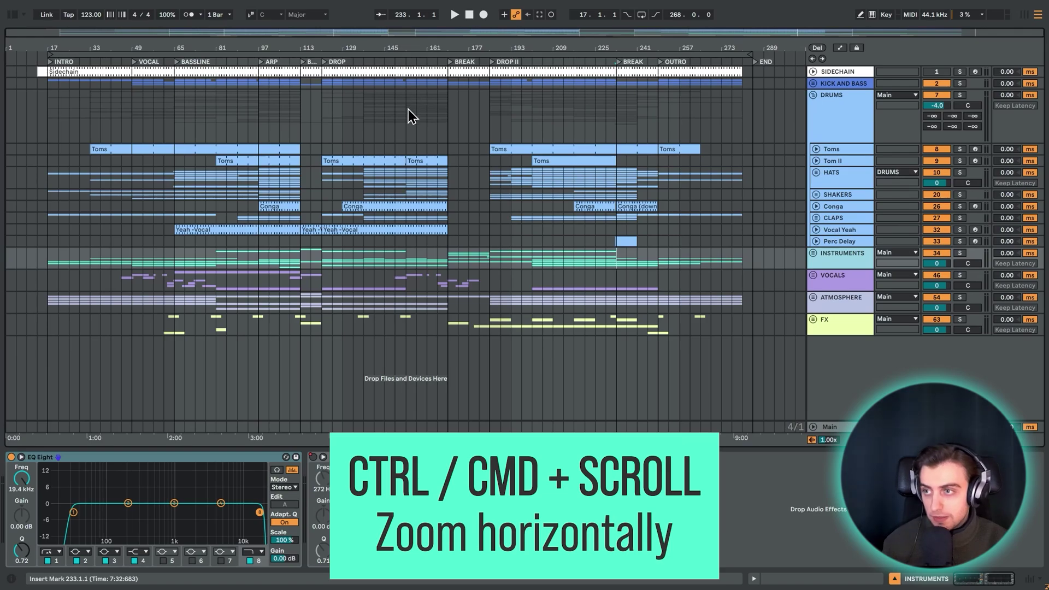
scroll(407, 120, "up", 5, "ctrl")
scroll(408, 122, "down", 5, "ctrl")
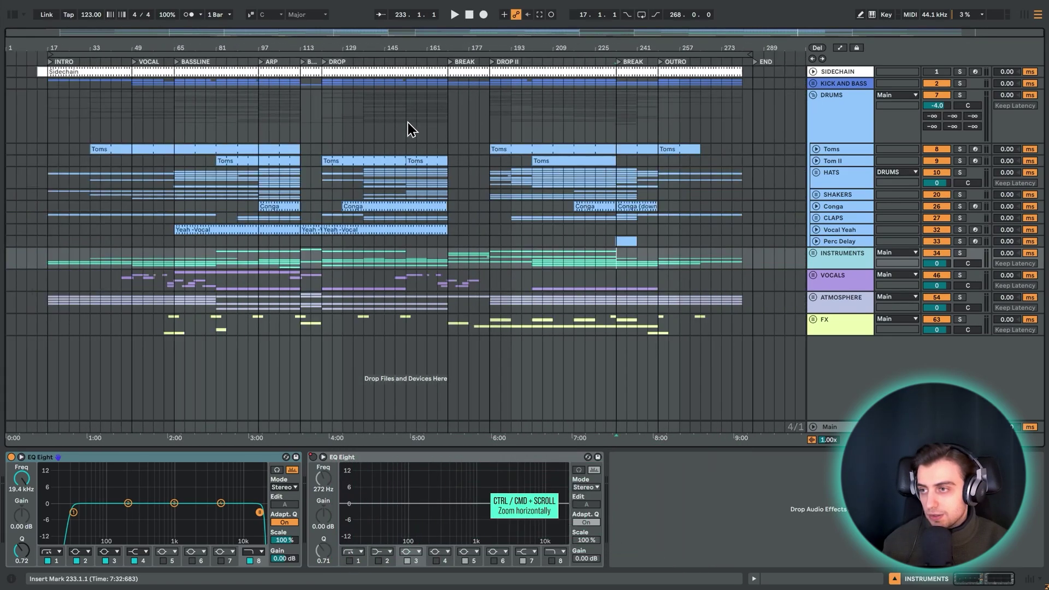
scroll(567, 106, "up", 4, "ctrl")
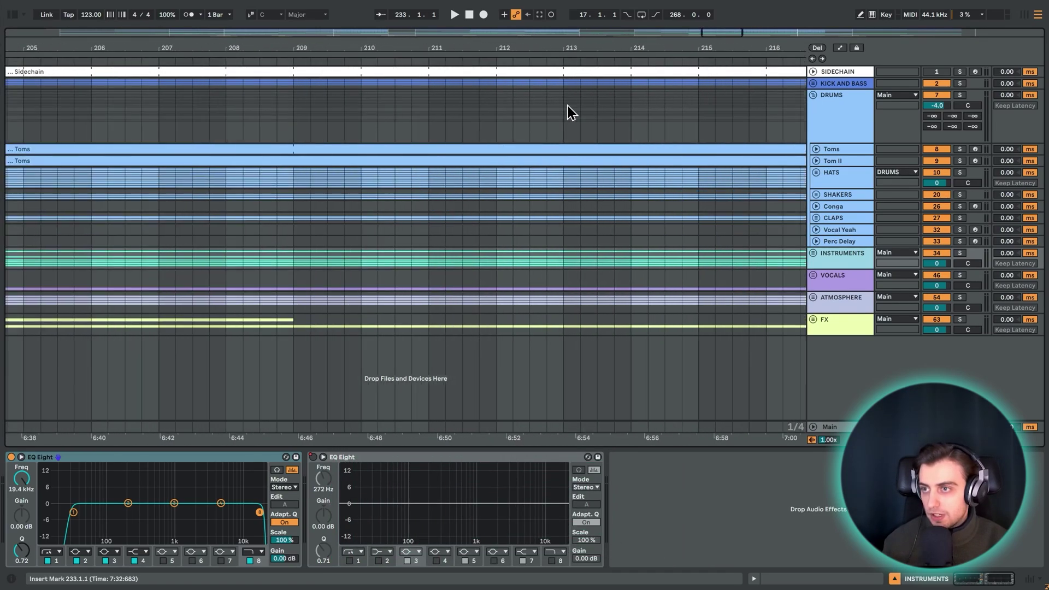
scroll(567, 107, "down", 4, "ctrl")
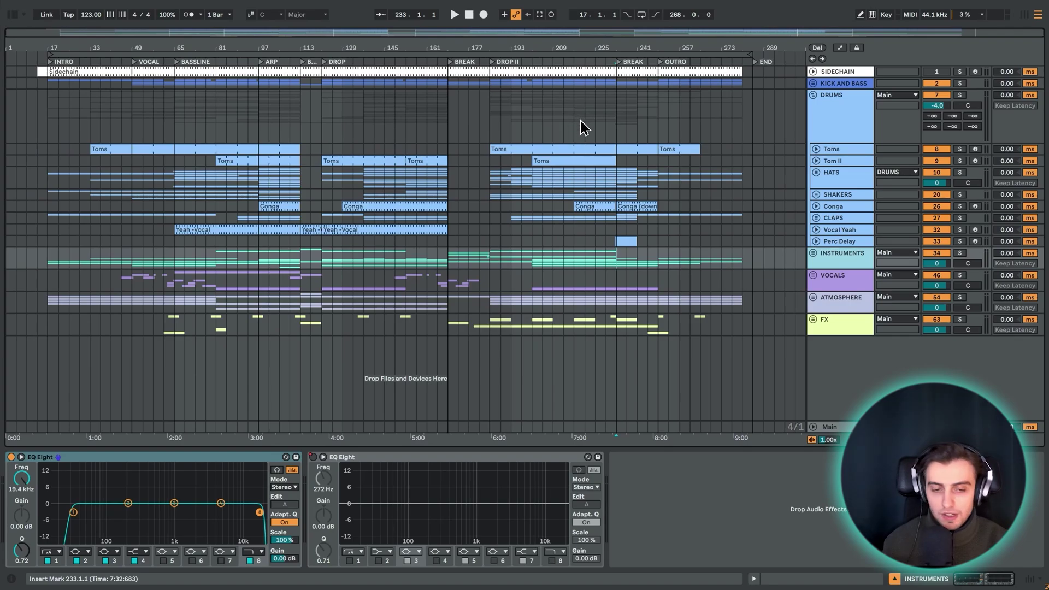
key("plus")
key("plus")
key("plus")
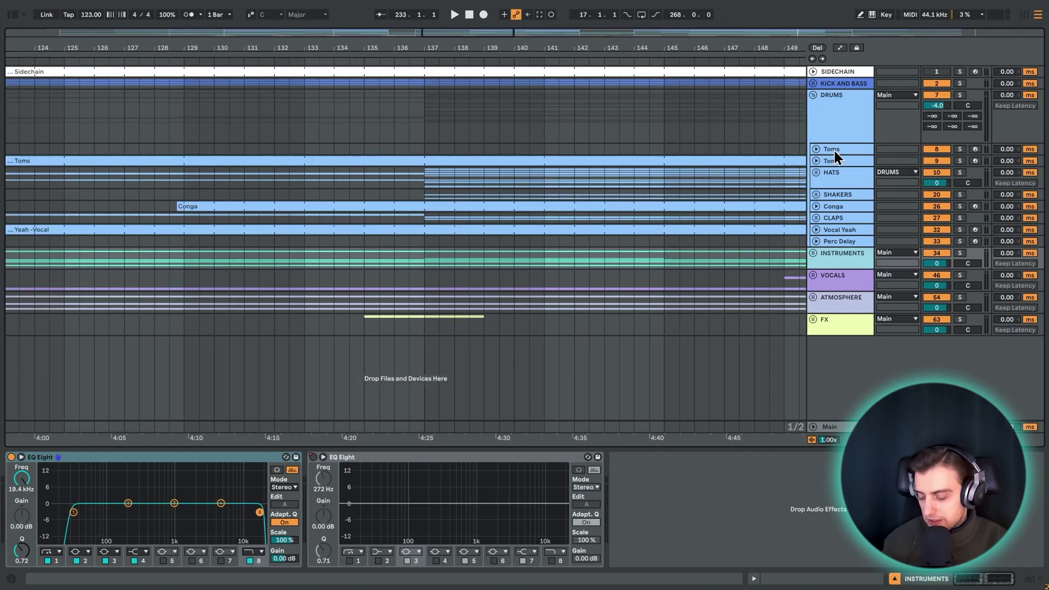
Step: Unfold the Toms track and enlarge track heights down to a tall Shaker Loop waveform
left_click(834, 157)
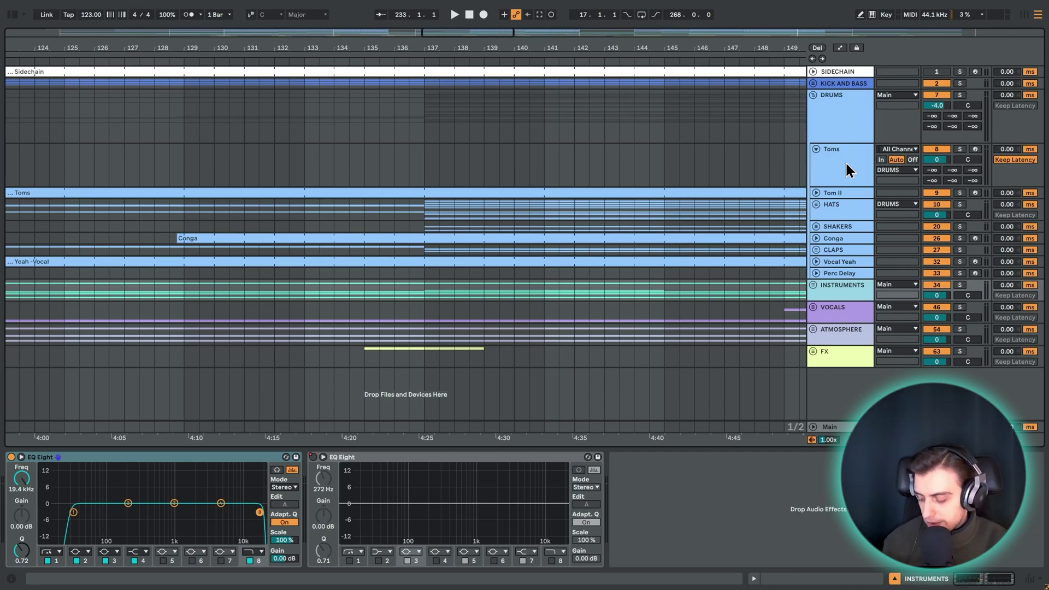
scroll(844, 162, "up", 3)
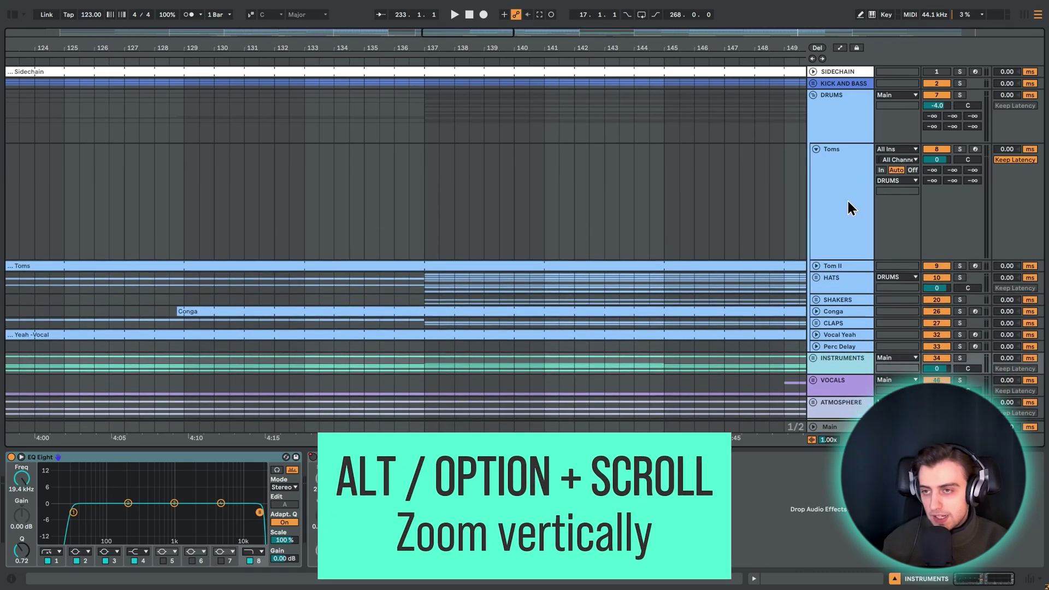
scroll(840, 250, "up", 4)
scroll(827, 372, "up", 4)
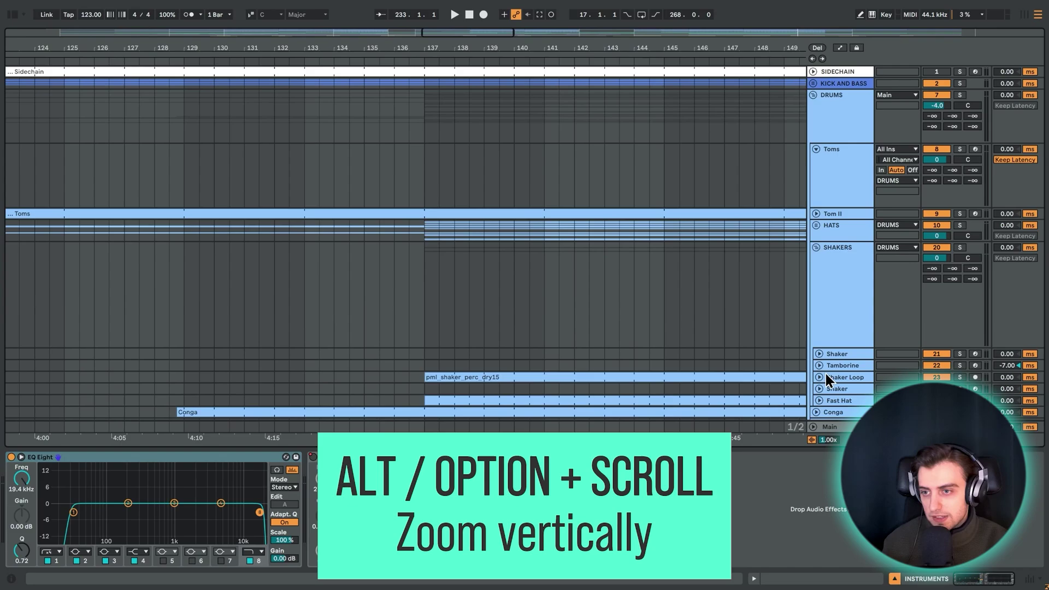
scroll(757, 361, "down", 3)
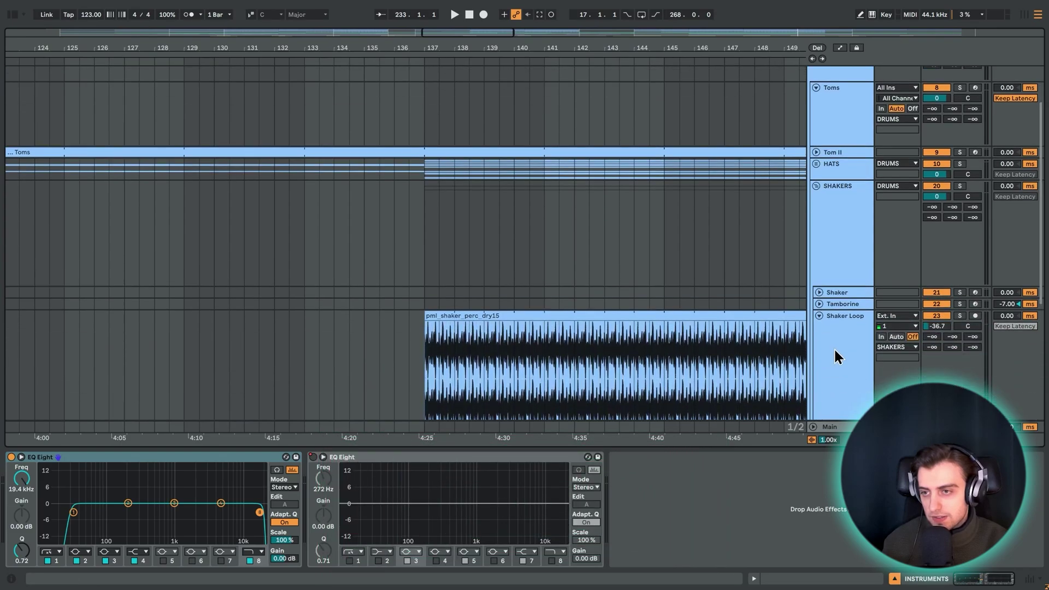
Step: Select bars 137–140 in the Shaker Loop clip and loop them with Ctrl+L
scroll(316, 322, "up", 5)
left_click_drag(310, 323, 515, 308)
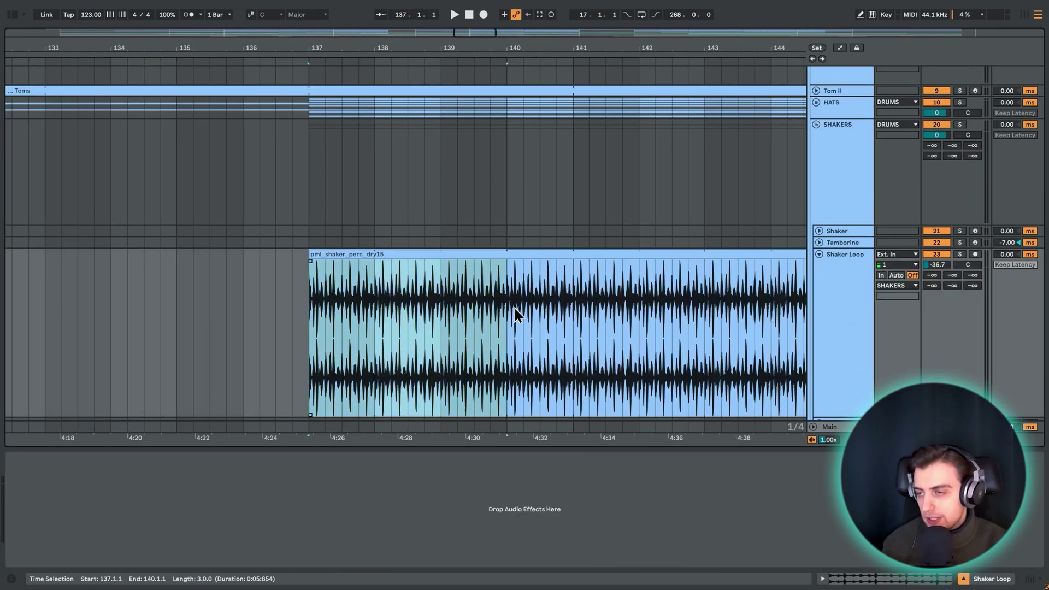
left_click(514, 308)
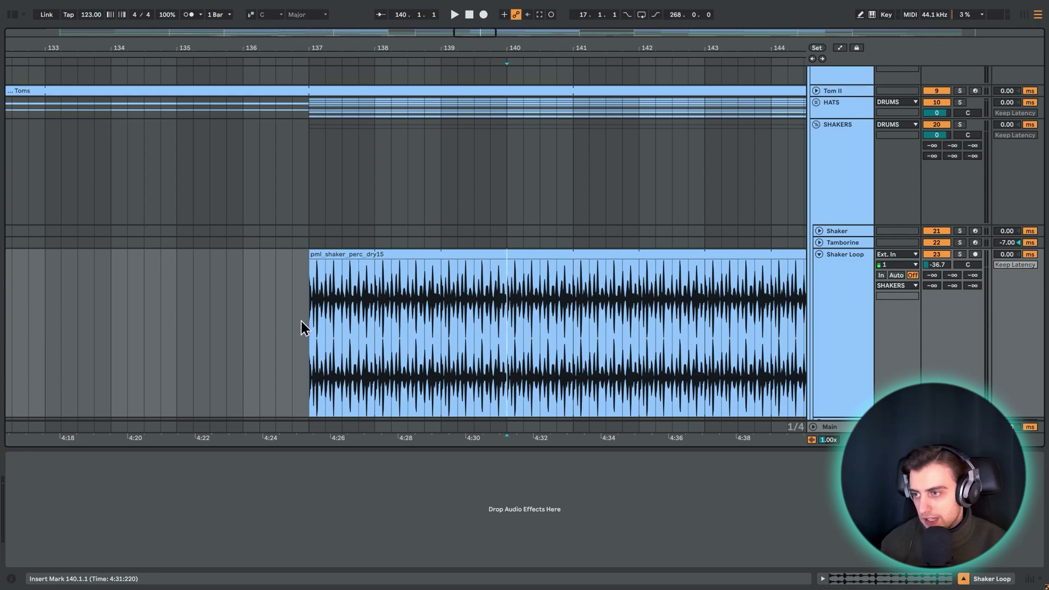
left_click_drag(304, 322, 506, 326)
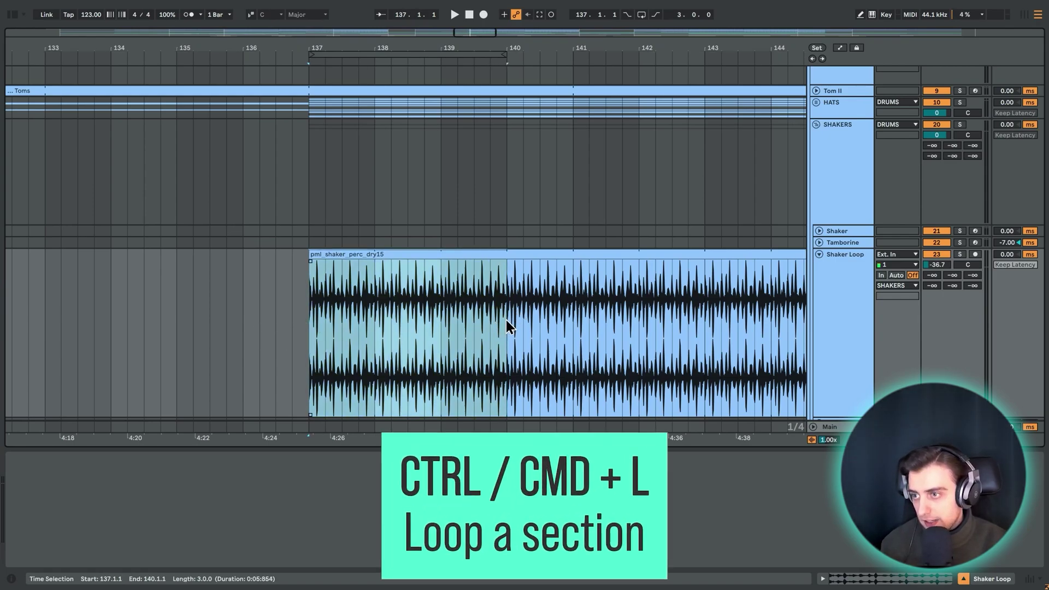
key("ctrl+l")
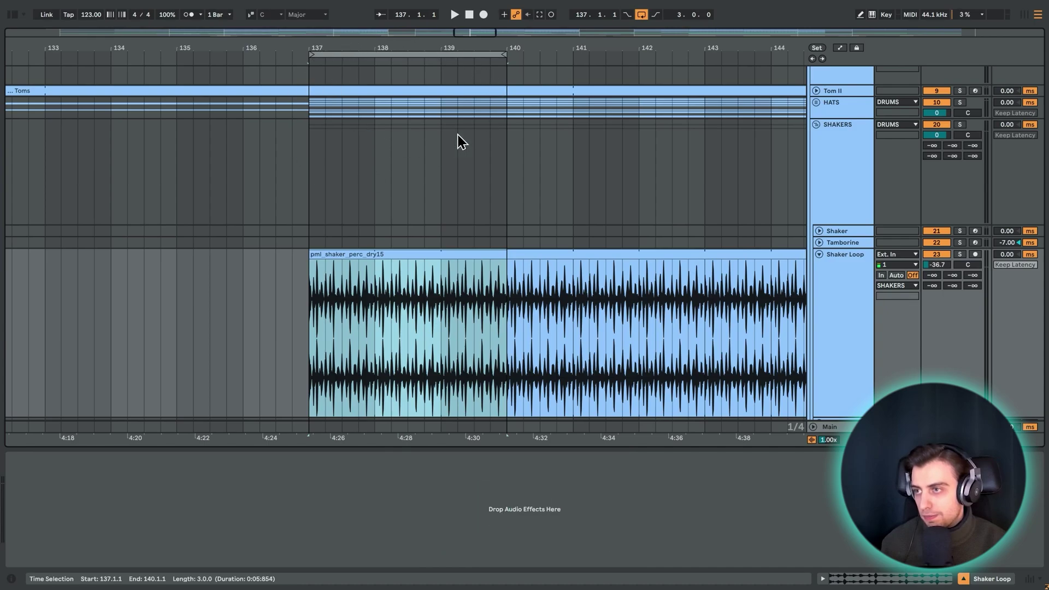
Step: Select a short slice in the shaker clip's sample details, then return to the device chain
double_click(412, 254)
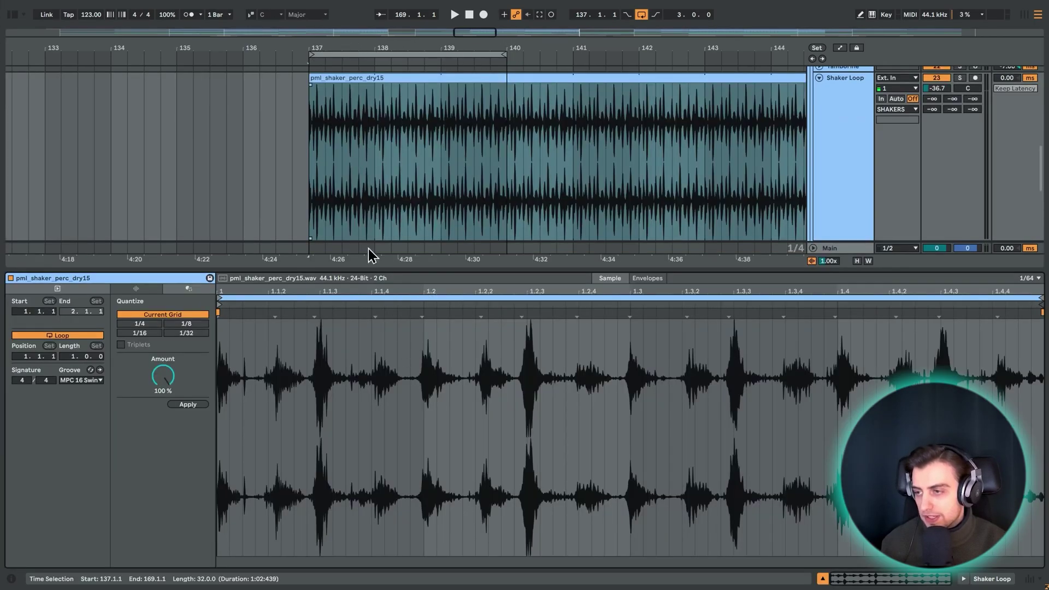
left_click_drag(425, 383, 631, 371)
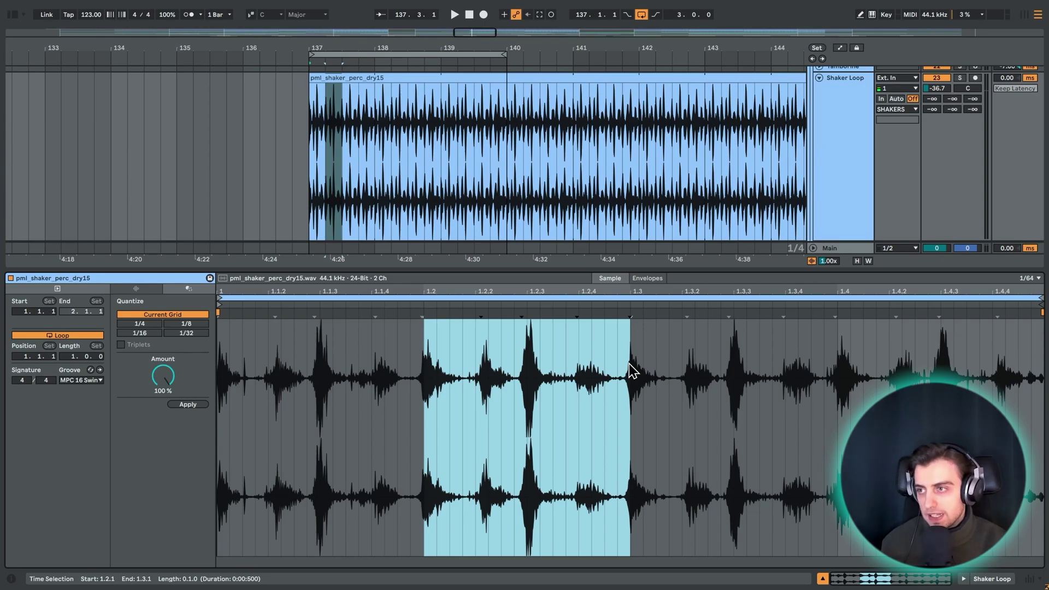
key("shift+Tab")
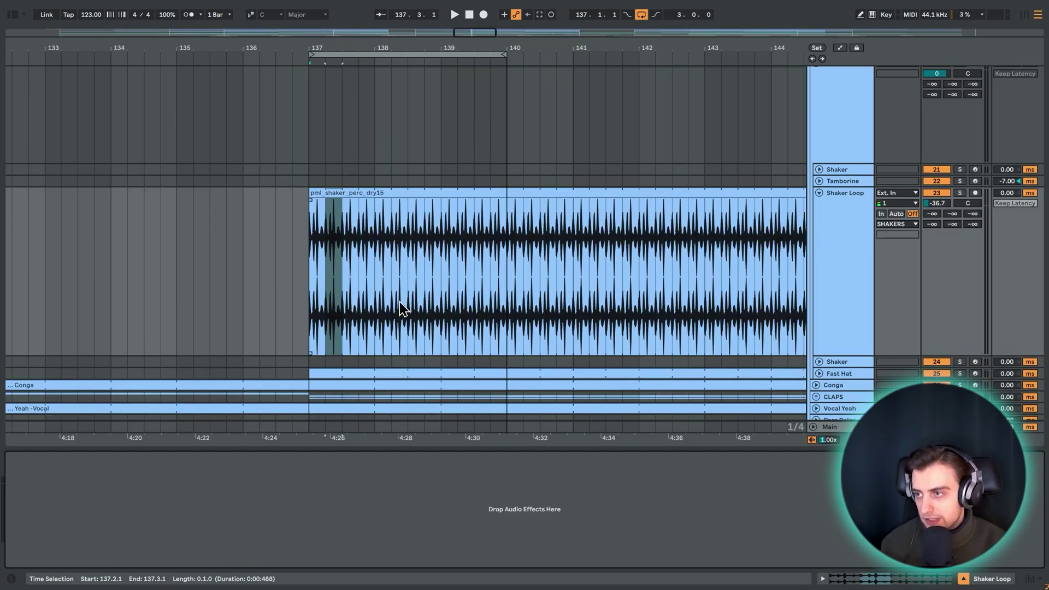
left_click(378, 392)
left_click(341, 262)
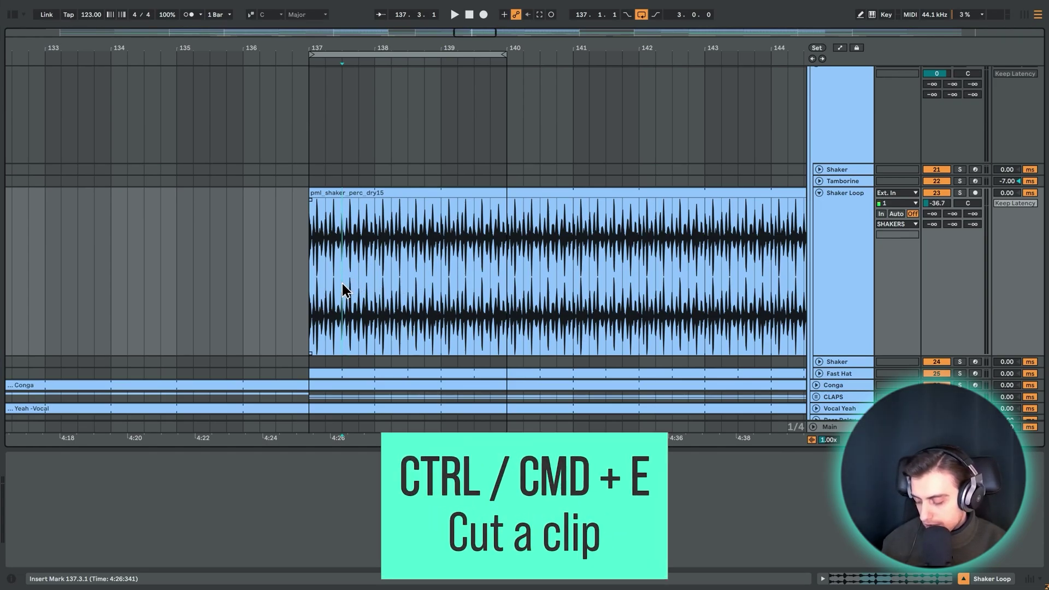
key("ctrl+e")
left_click_drag(339, 284, 276, 202)
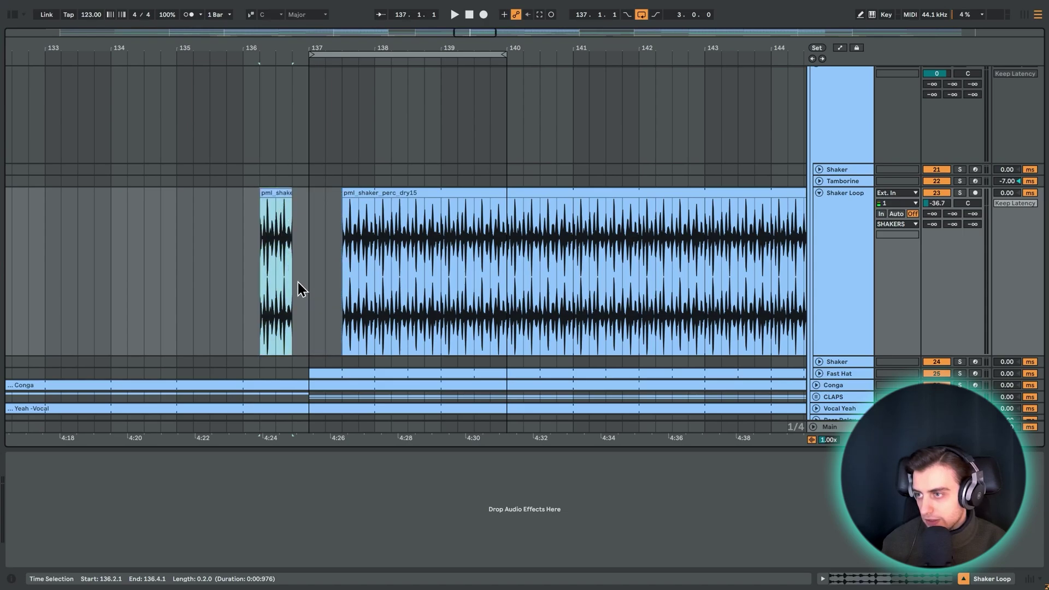
key("ctrl+z")
key("ctrl+z")
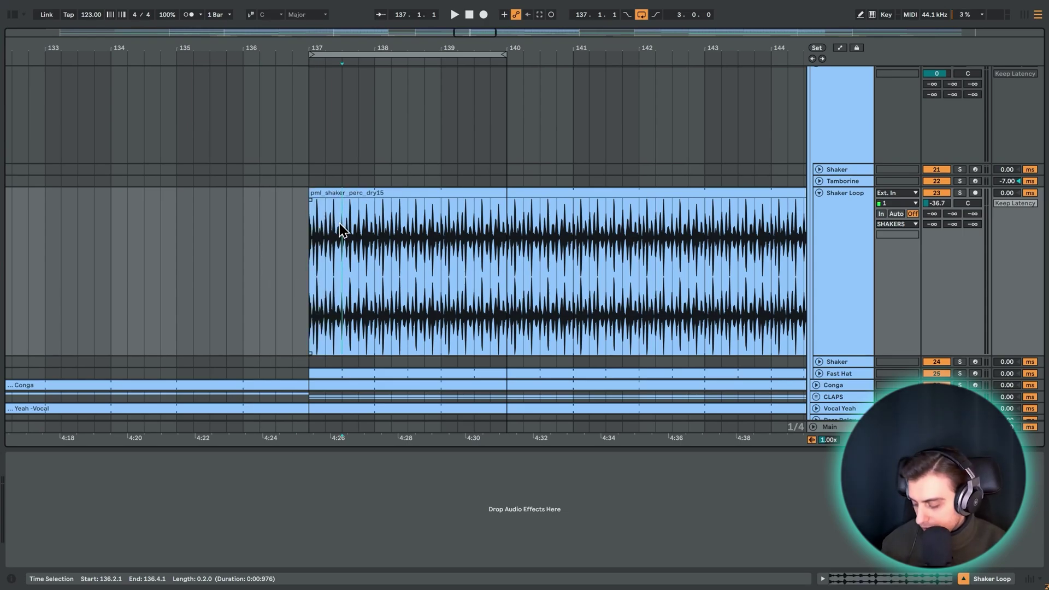
key("ctrl+z")
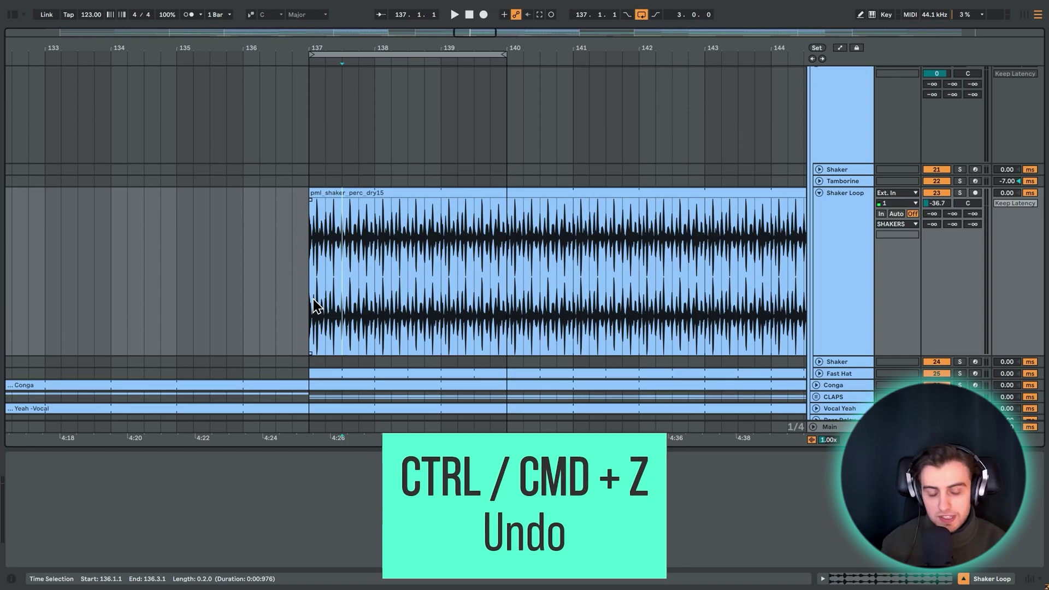
scroll(322, 295, "up", 1)
left_click(346, 218)
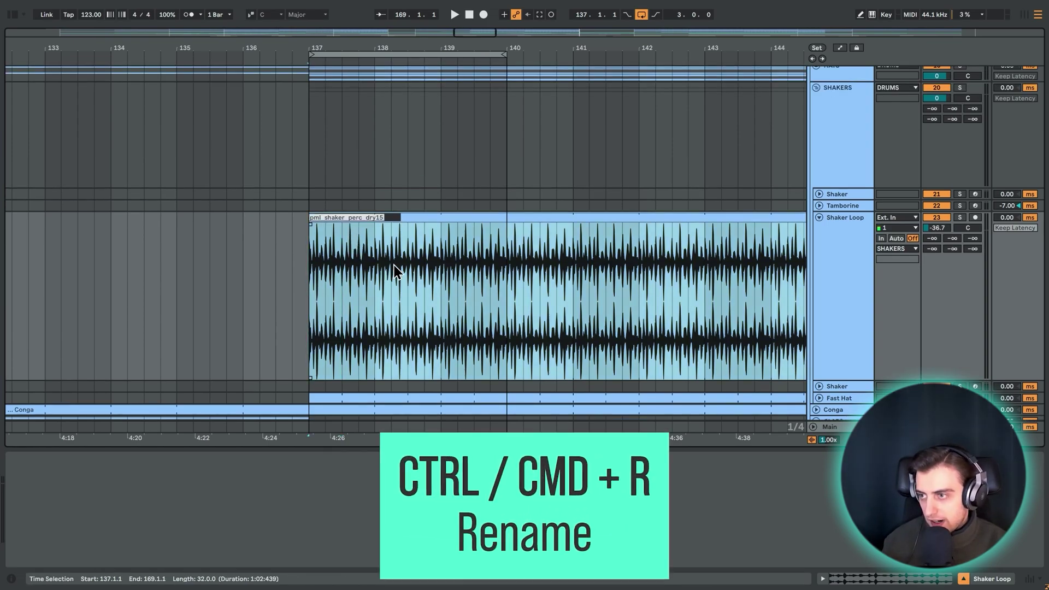
Step: Copy the clip's first half-bar and paste it at bar 133
left_click_drag(342, 280, 306, 281)
key("ctrl+c")
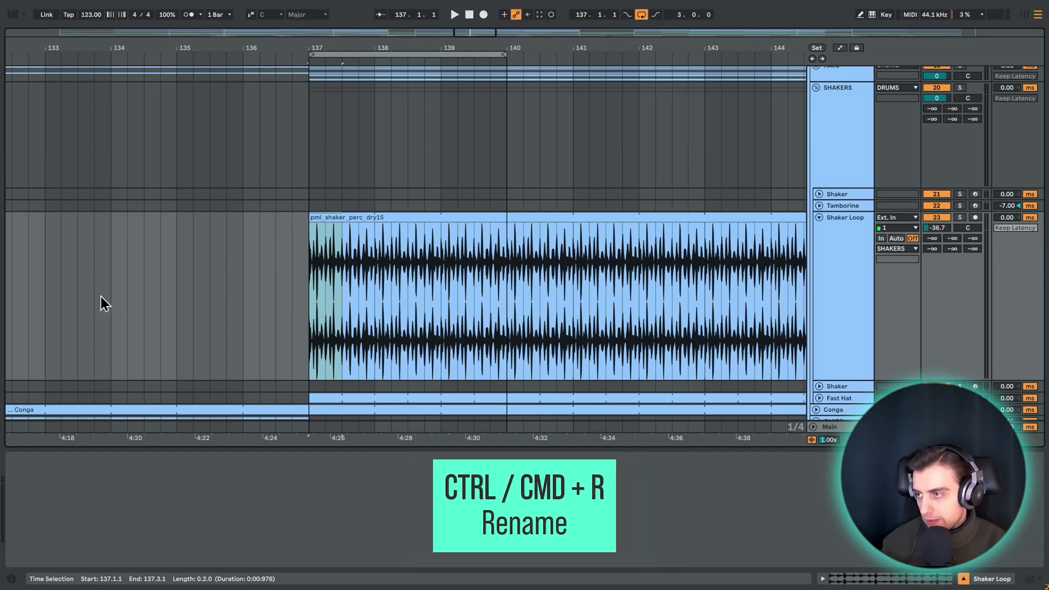
left_click(47, 296)
key("ctrl+v")
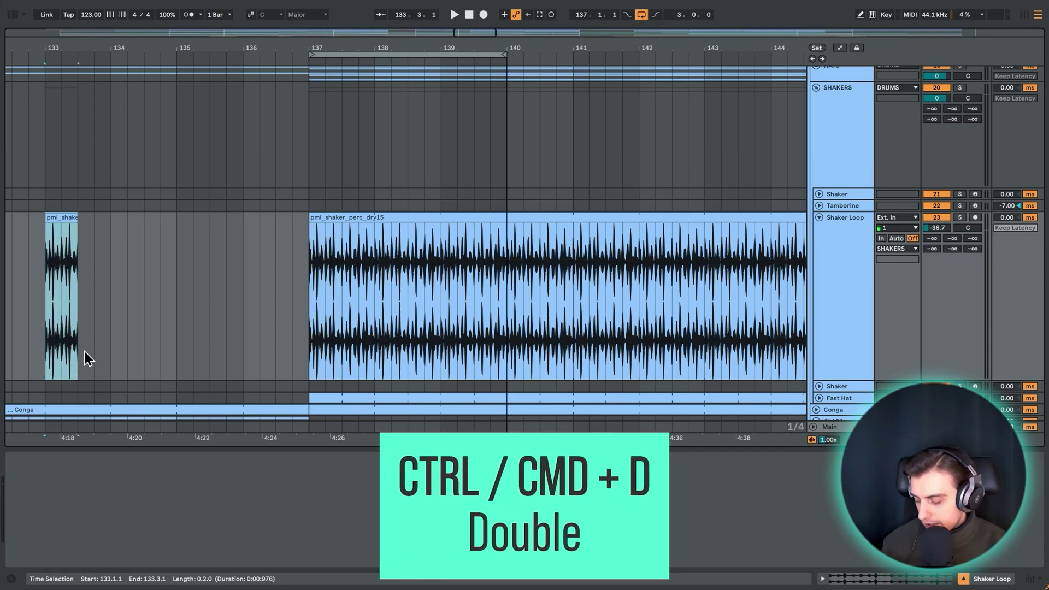
Step: Duplicate the short shaker clip to a full bar and move it to start at bar 134
key("ctrl+d")
scroll(253, 221, "up", 3)
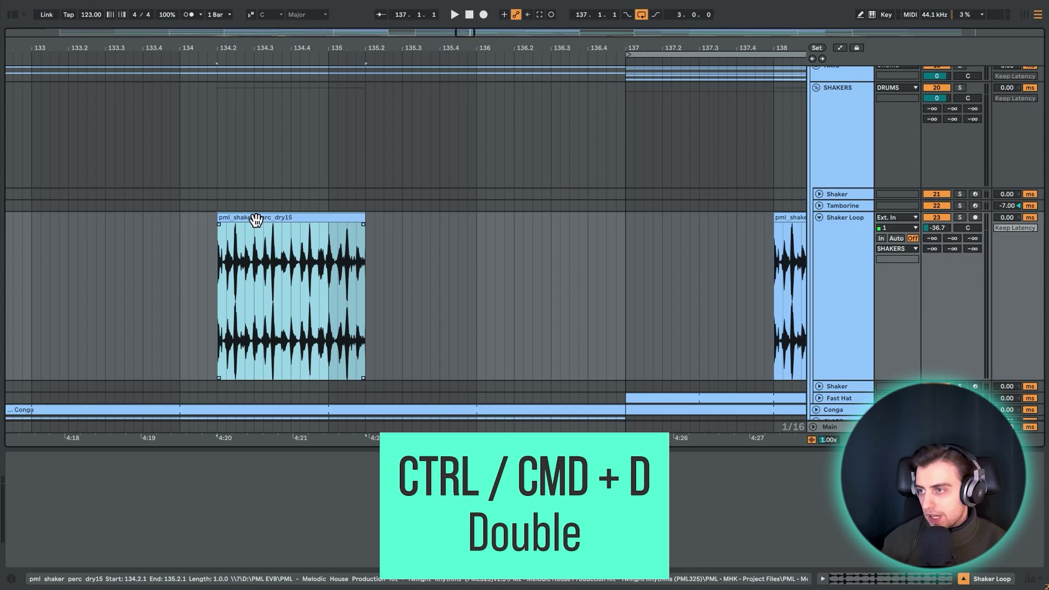
left_click_drag(252, 219, 220, 225)
scroll(194, 48, "up", 3)
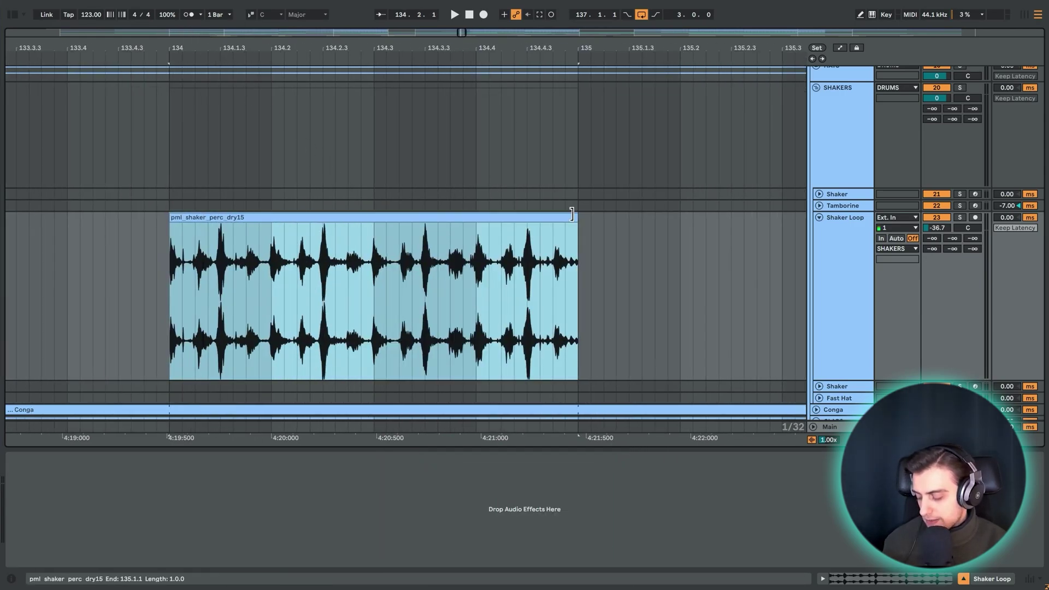
Step: Switch the shaker clip between its sample details and the device view
key("shift+Tab")
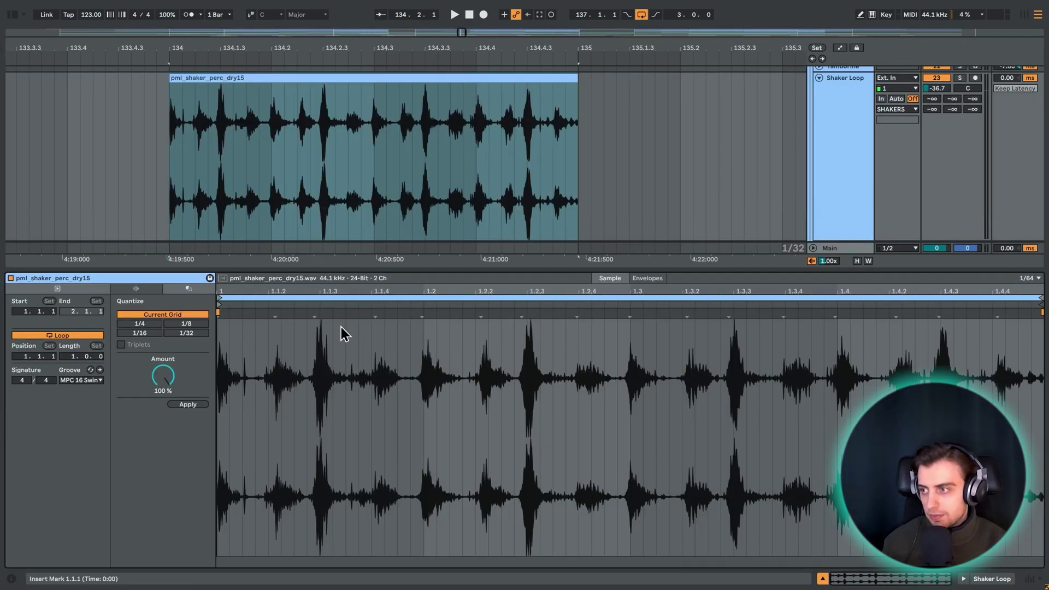
key("shift+Tab")
key("shift+Tab")
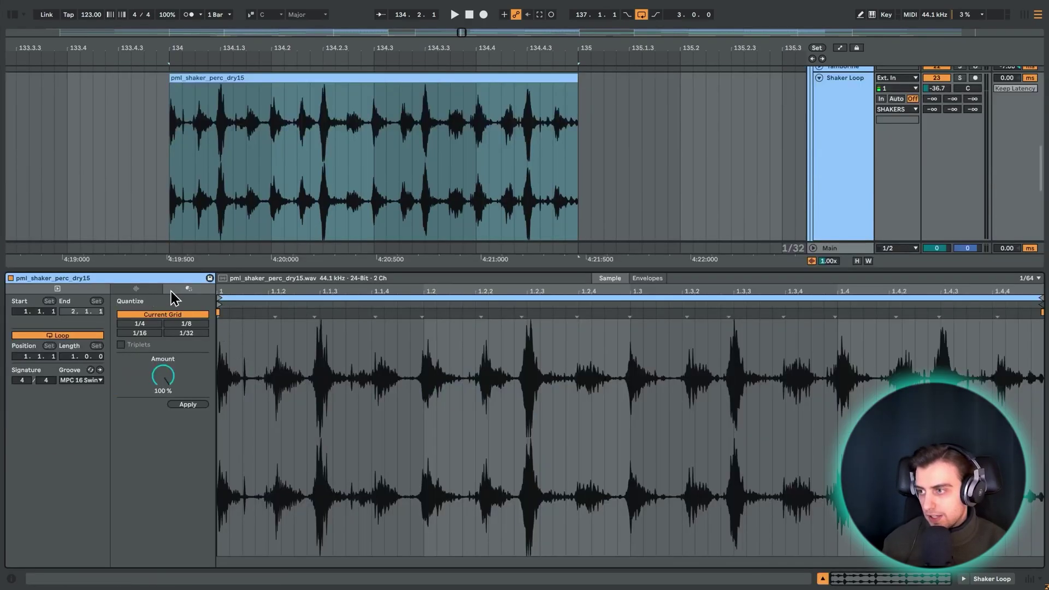
key("shift+Tab")
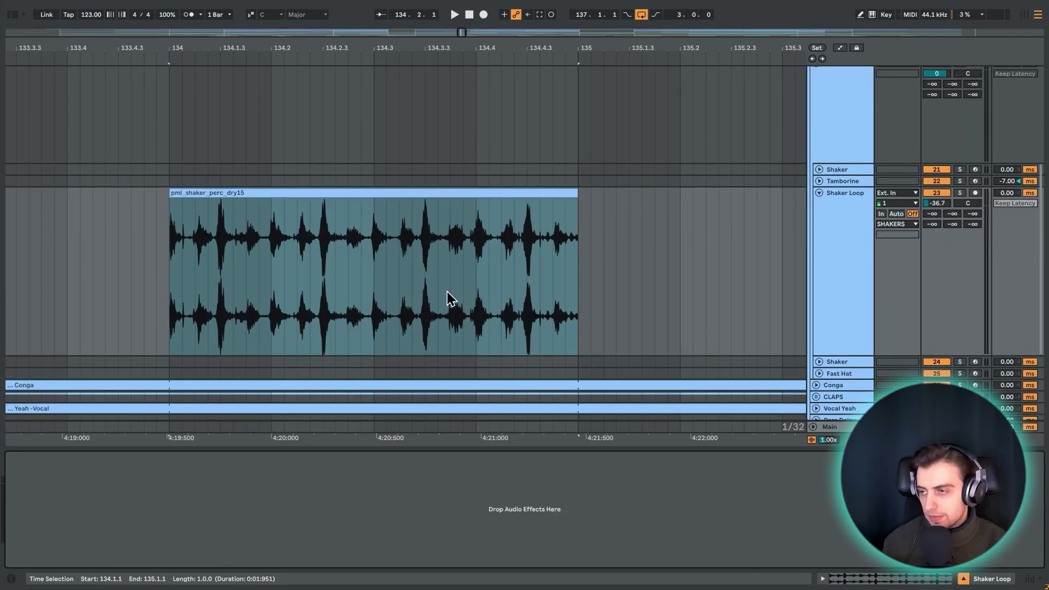
Step: Time-stretch the shaker clip on the grid, then freely so it ends near 134.4.3
left_click(571, 192)
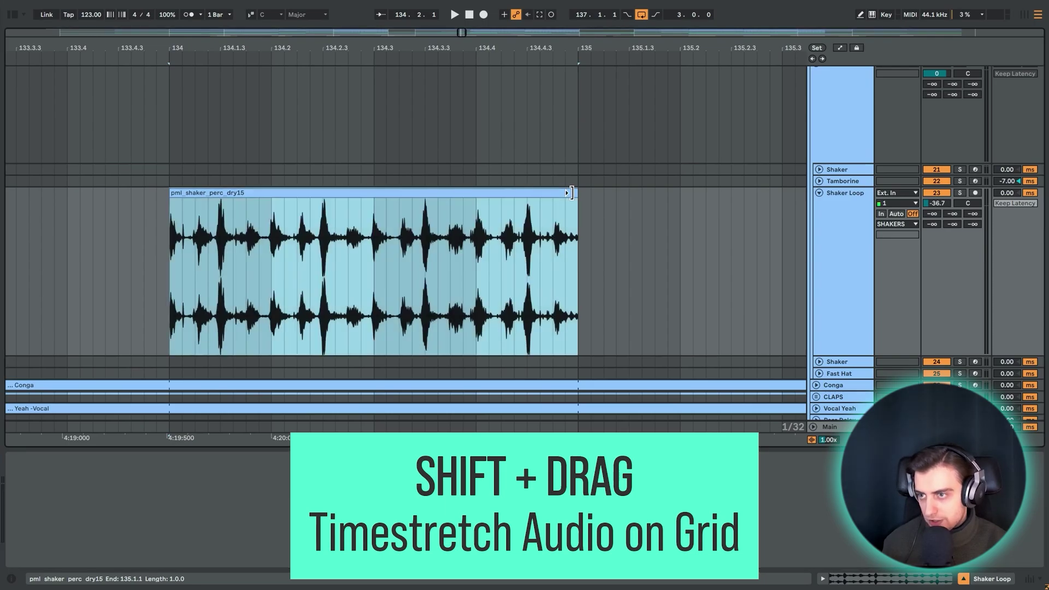
left_click_drag(570, 192, 580, 225)
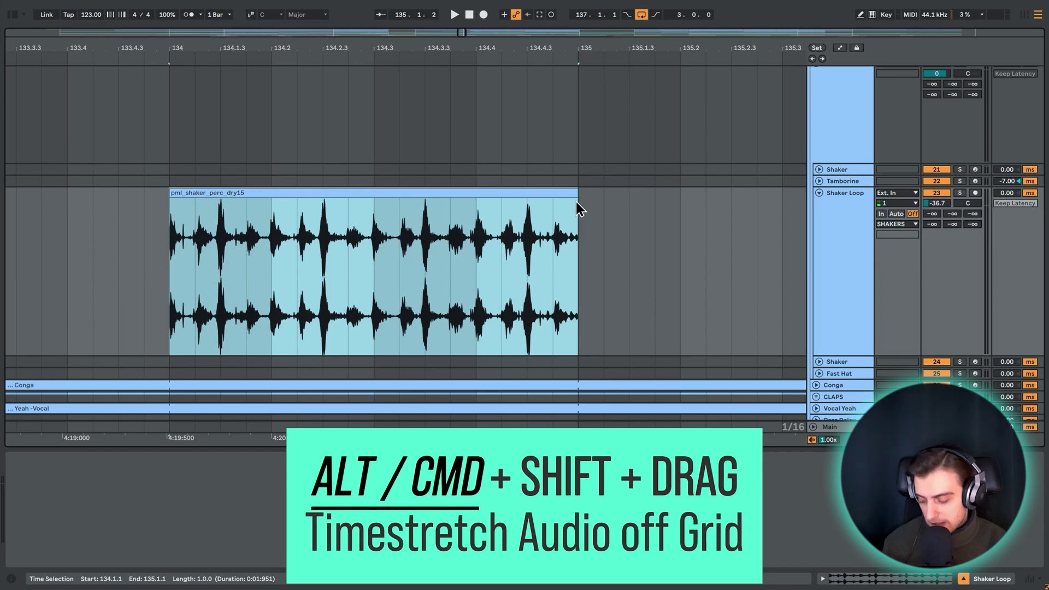
left_click_drag(578, 194, 543, 236)
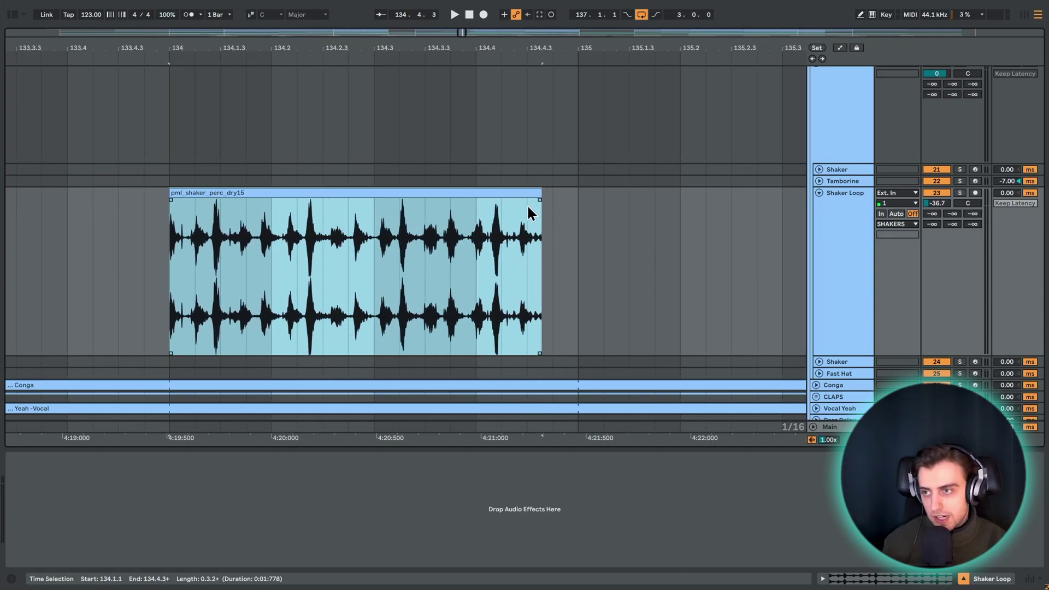
Step: Undo the off-grid stretch so the shaker clip ends at bar 135 again
key("ctrl+z")
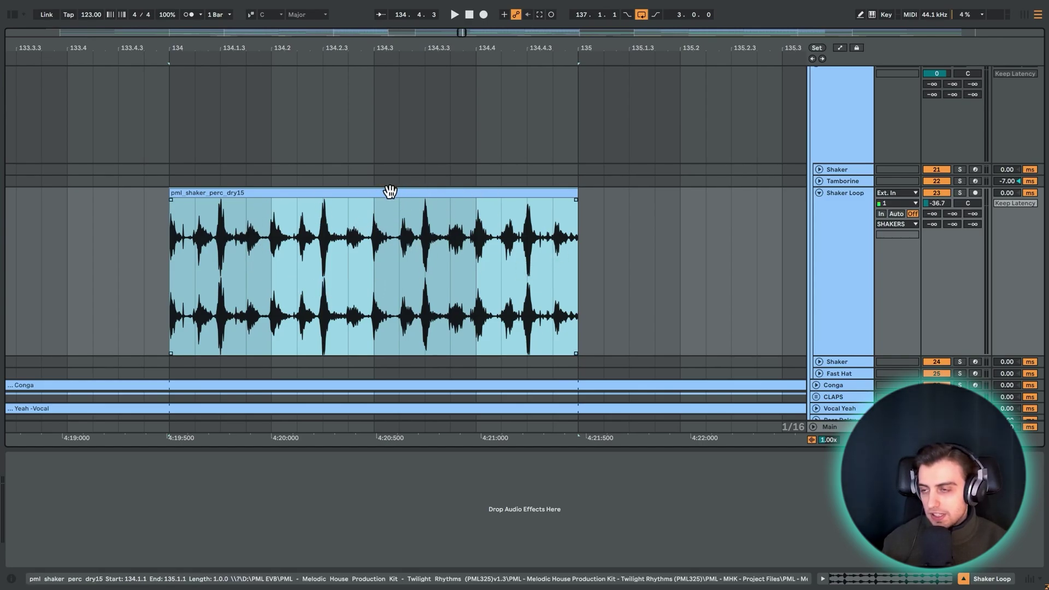
double_click(366, 192)
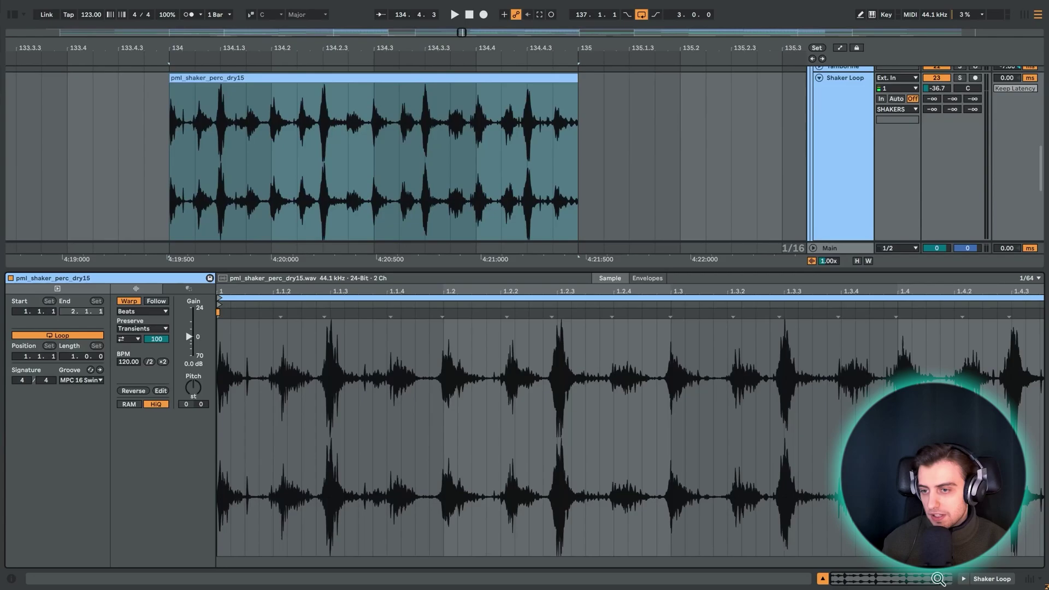
double_click(366, 192)
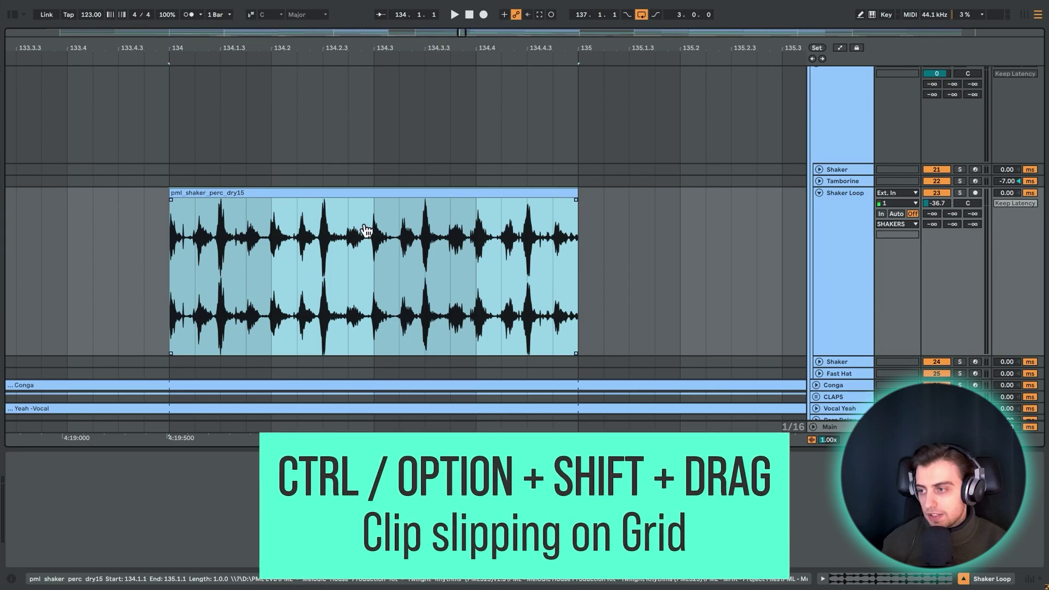
Step: Slip the shaker audio inside the clip, first on the grid, then freely off-grid
mouse_move(379, 236)
left_mouse_down()
mouse_move(304, 237)
mouse_move(457, 241)
mouse_move(351, 248)
mouse_move(381, 248)
left_mouse_up()
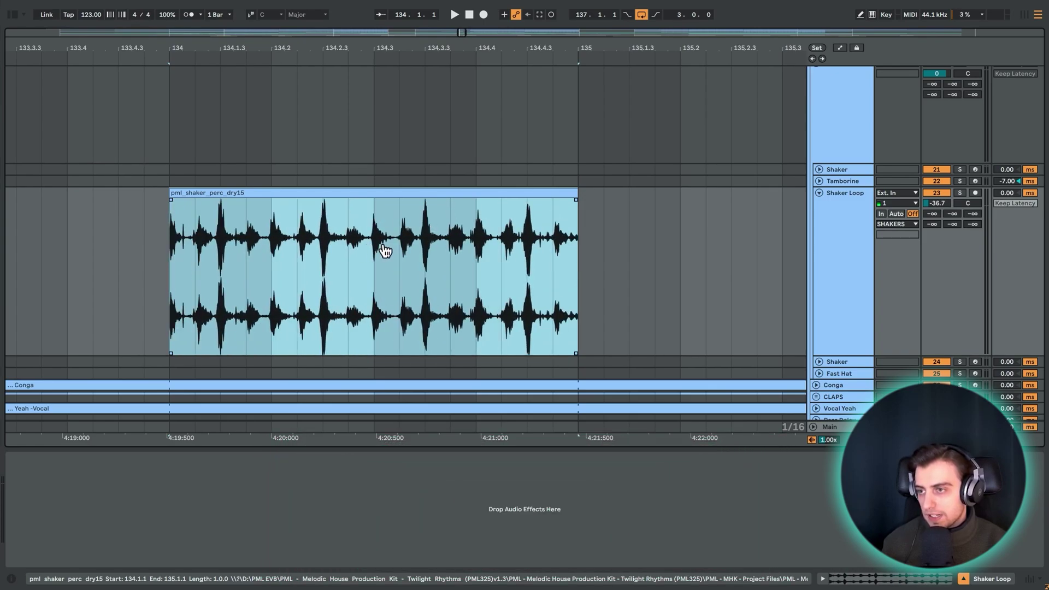
left_click(274, 312)
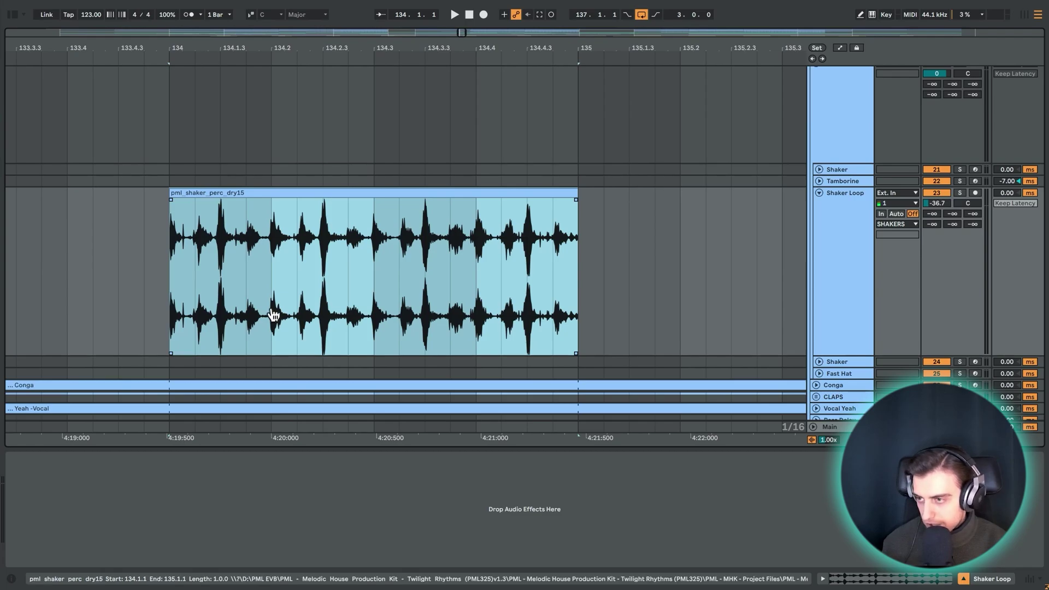
mouse_move(316, 262)
left_mouse_down()
mouse_move(415, 265)
mouse_move(325, 279)
left_mouse_up()
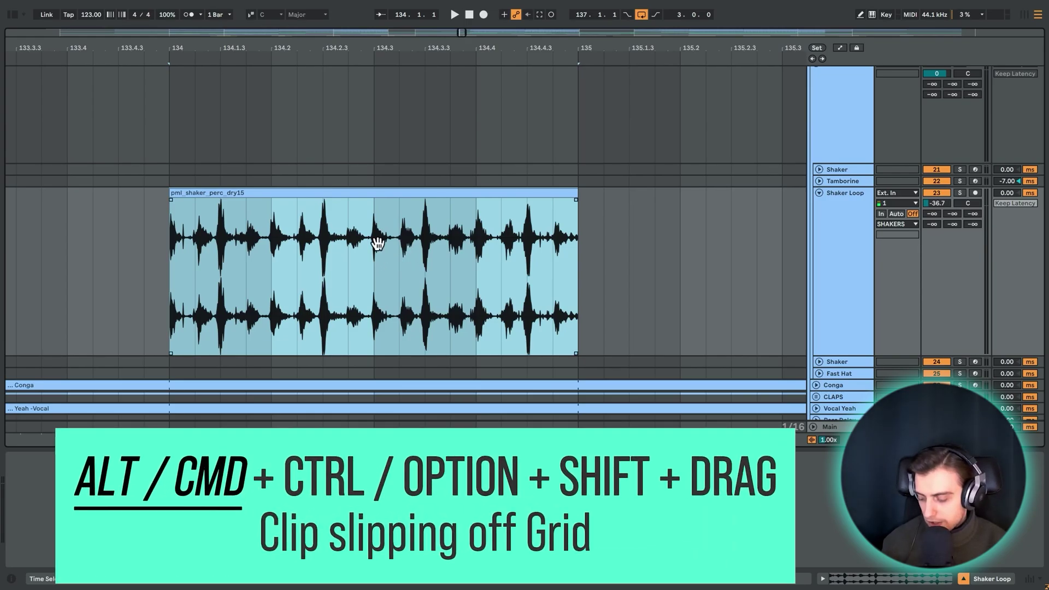
left_click_drag(370, 257, 321, 283)
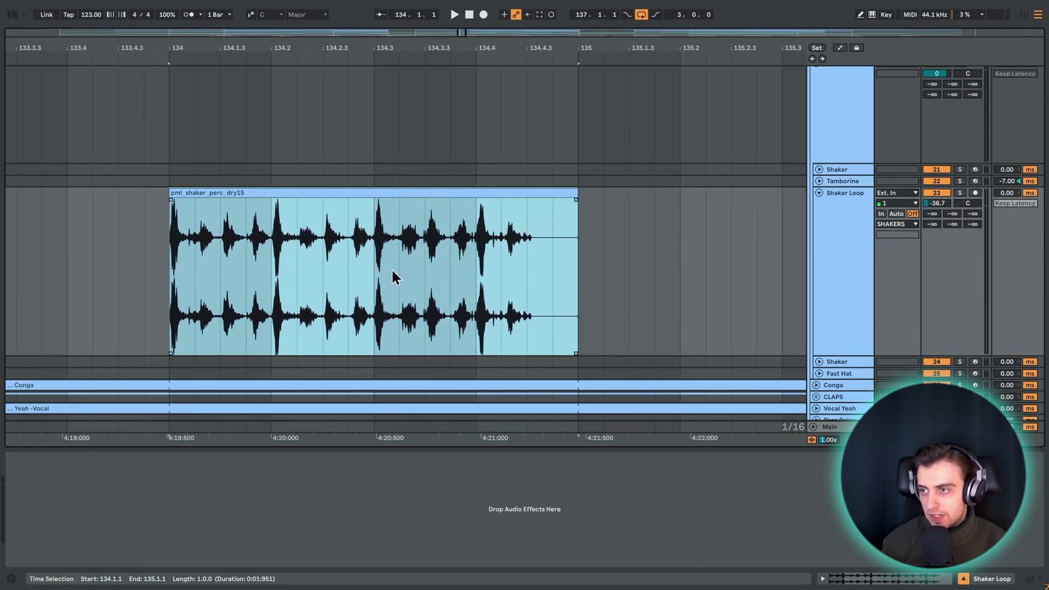
left_click_drag(405, 280, 433, 279)
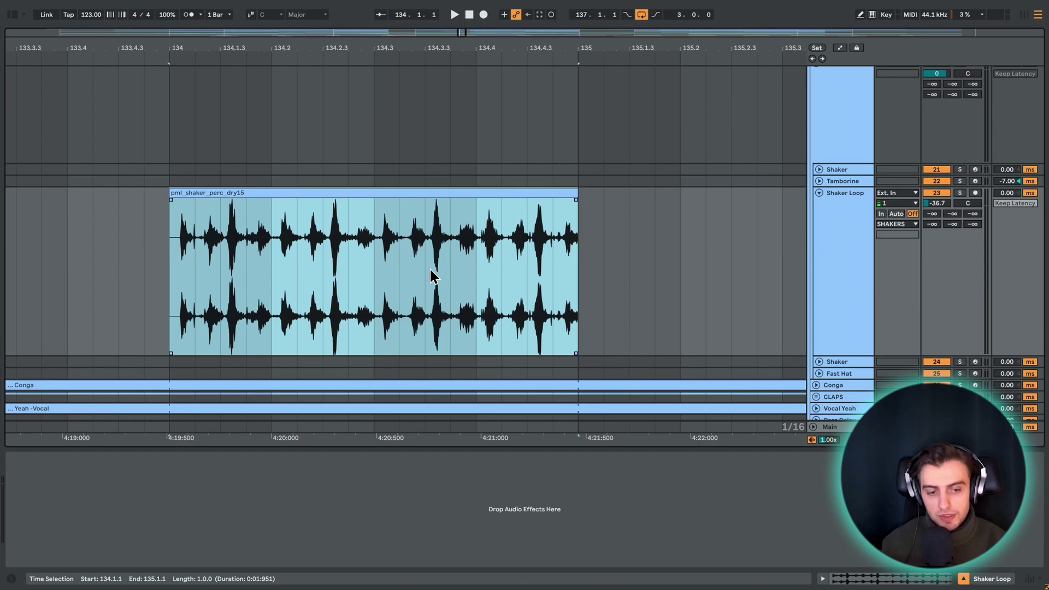
Step: Set the insert mark at 134.3 and fold the SHAKERS group
left_click(374, 285)
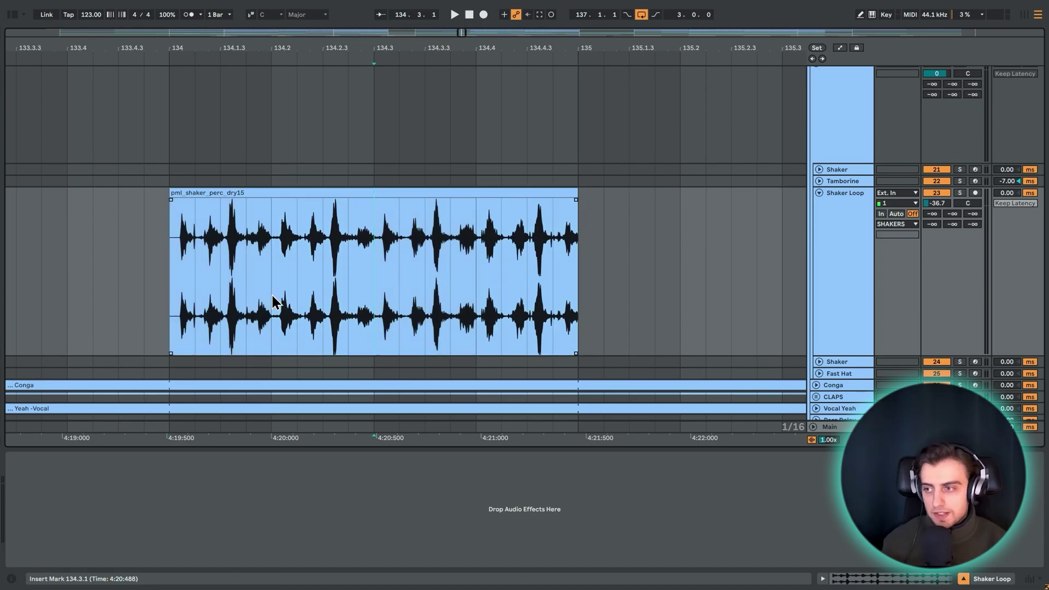
scroll(473, 173, "up", 4)
left_click(816, 161)
Step: Zoom out, then drag a time selection over the drum tracks from bar 97 to 113
key("x")
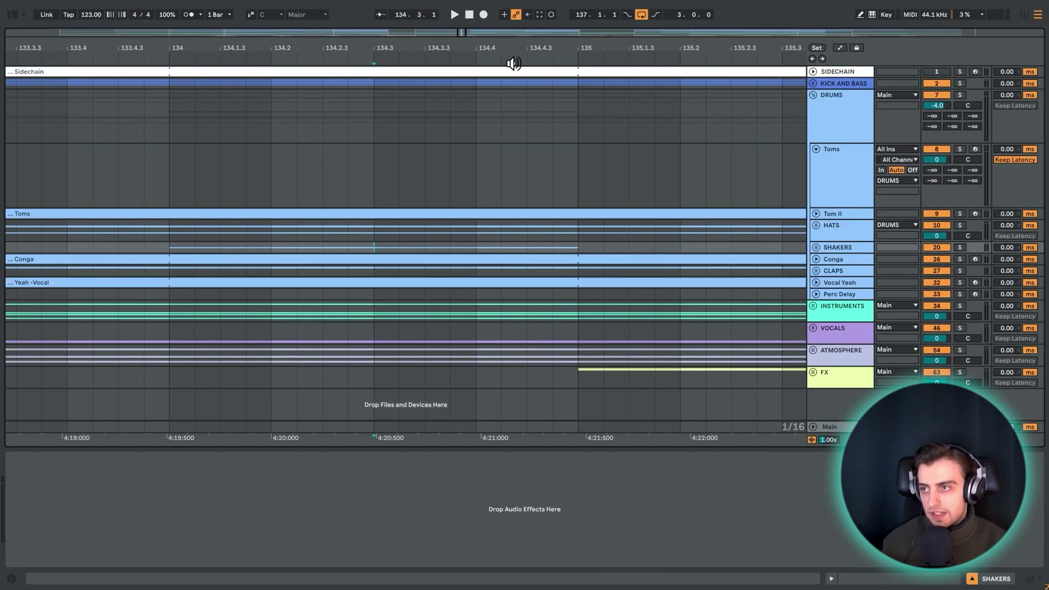
key("minus")
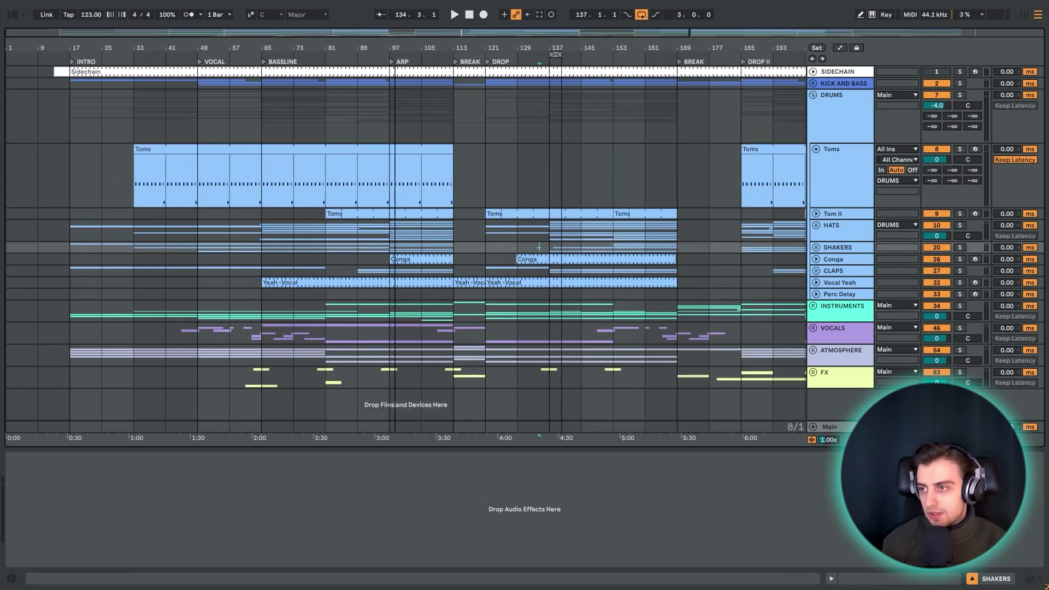
mouse_move(357, 130)
left_mouse_down()
mouse_move(297, 122)
mouse_move(425, 128)
mouse_move(318, 129)
mouse_move(372, 123)
left_mouse_up()
left_click(368, 93)
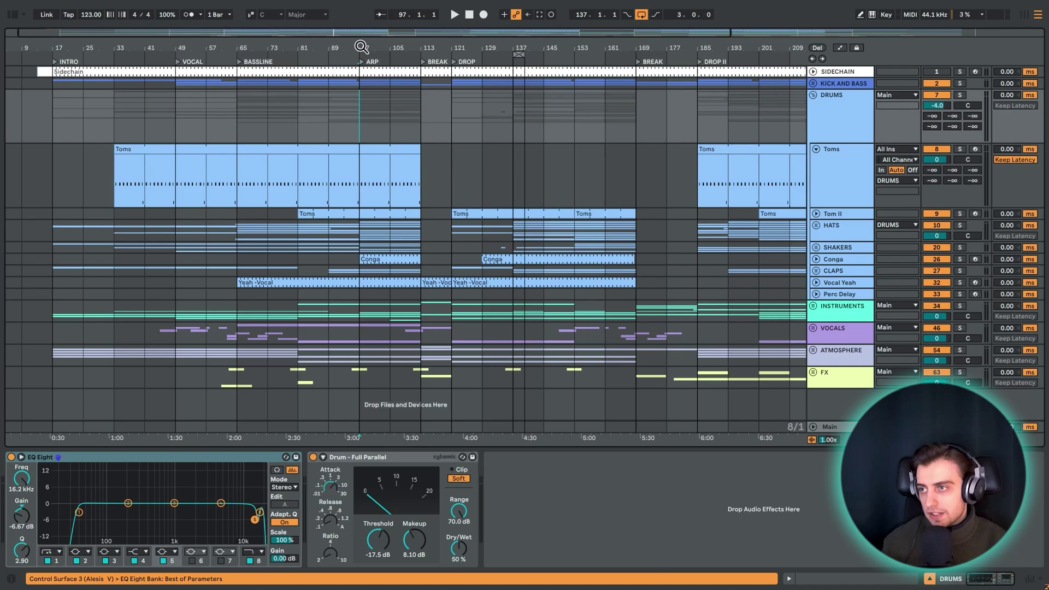
key("minus")
left_click(623, 150, "shift")
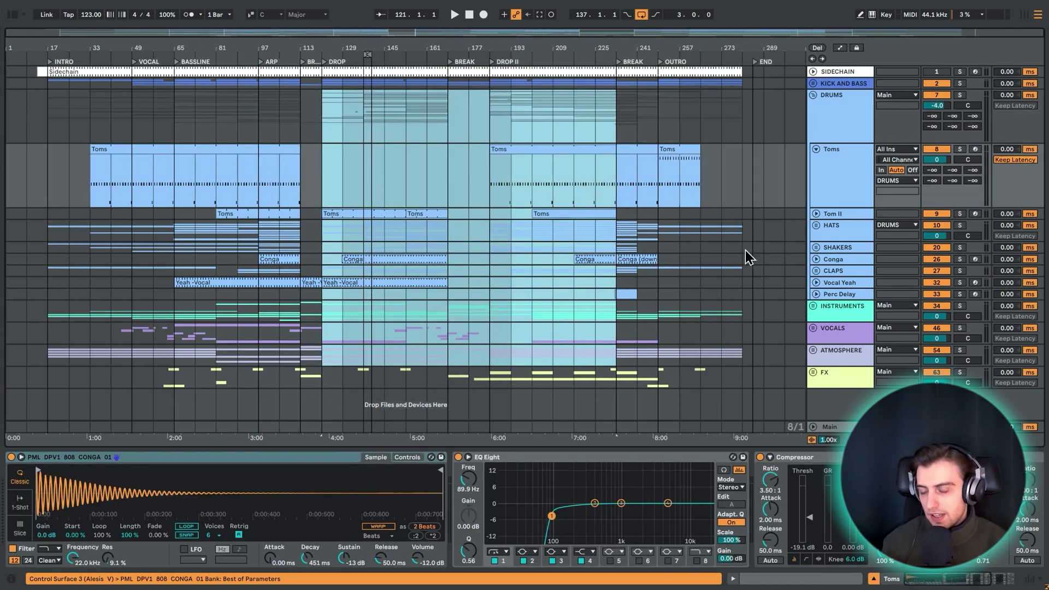
left_click(276, 106)
key("plus")
key("plus")
key("plus")
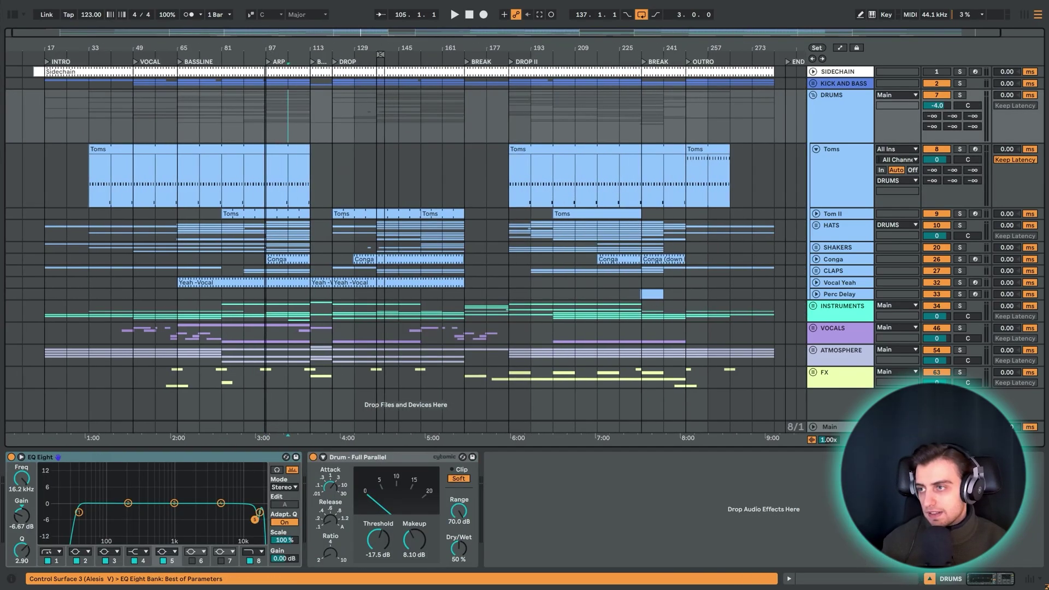
left_click_drag(297, 98, 360, 115)
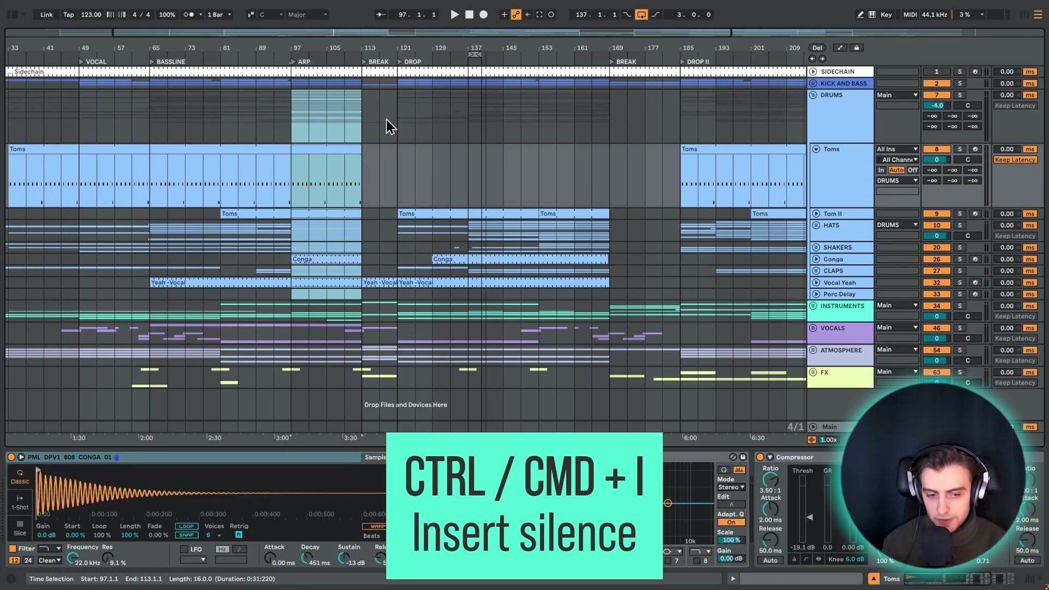
Step: Insert 16 empty bars over the bar 97–113 selection with Ctrl+I
key("ctrl+i")
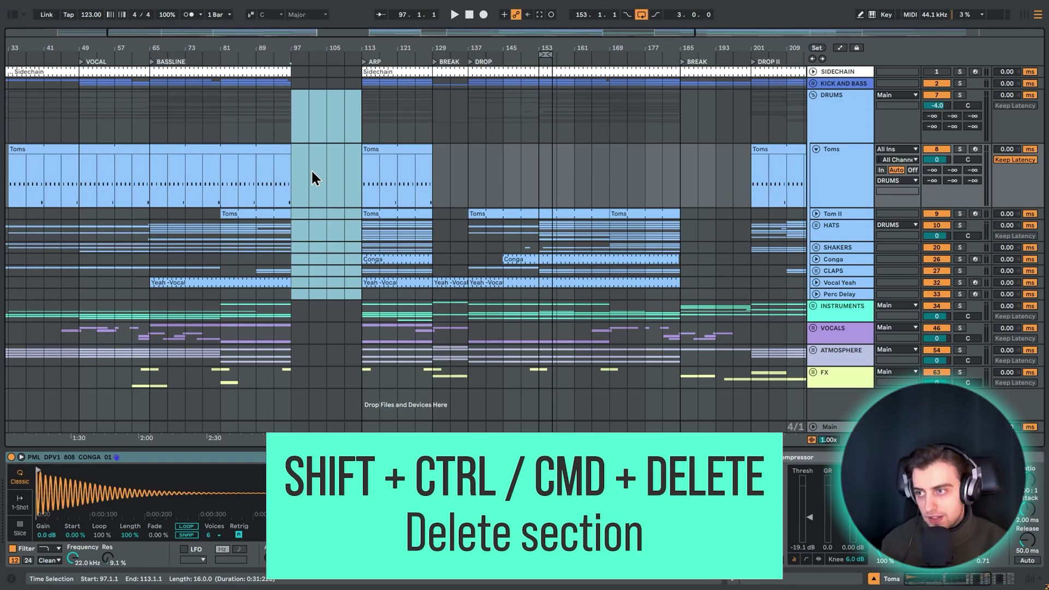
Step: Delete bars 97–113, add three MIDI tracks, and create a MIDI clip over bars 113–121 on 72 MIDI
key("ctrl+shift+Delete")
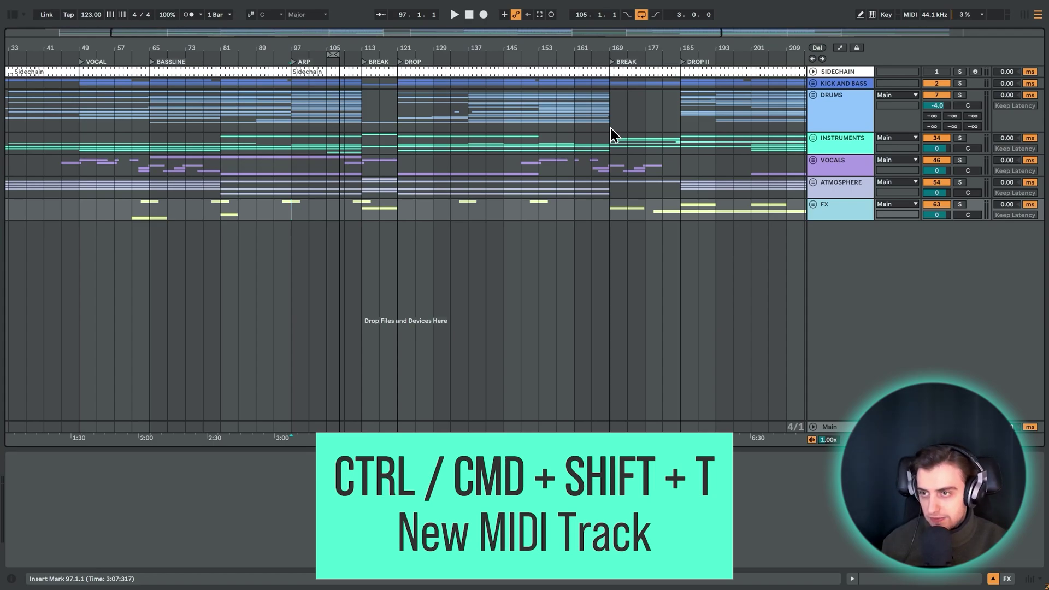
key("ctrl+shift+t")
key("ctrl+shift+t")
key("ctrl+shift+t")
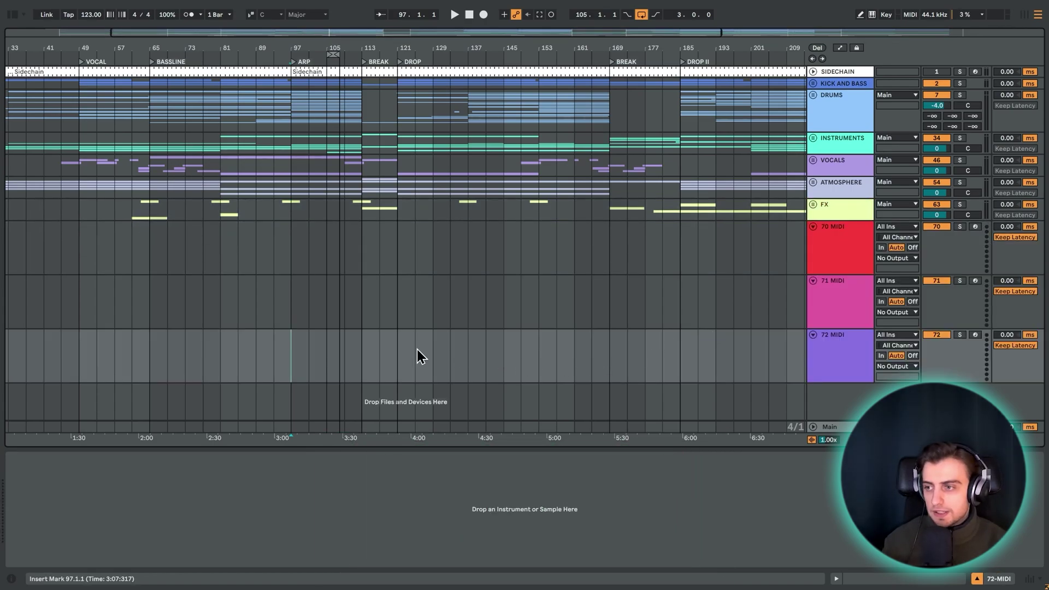
left_click_drag(359, 359, 400, 356)
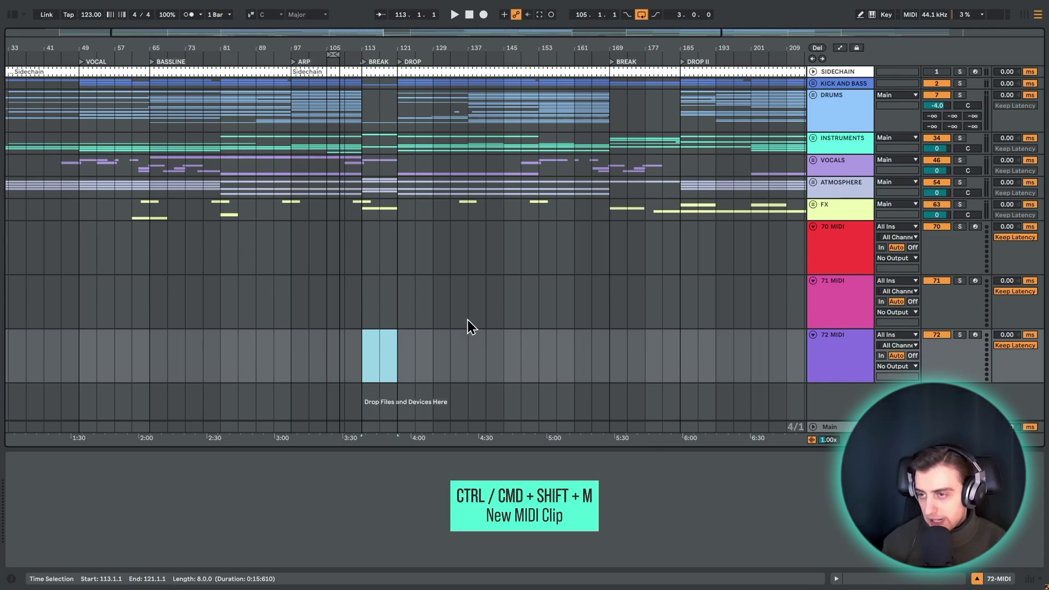
key("ctrl+shift+m")
Step: Zoom in around bar 113 and select the 72 MIDI track
scroll(424, 187, "down", 5)
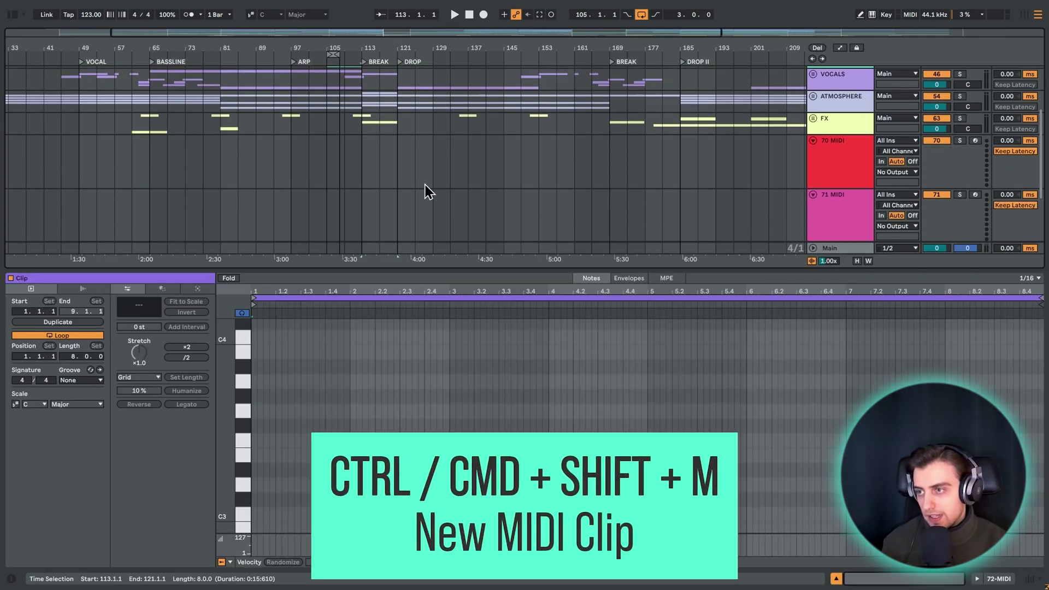
left_click_drag(365, 47, 366, 142)
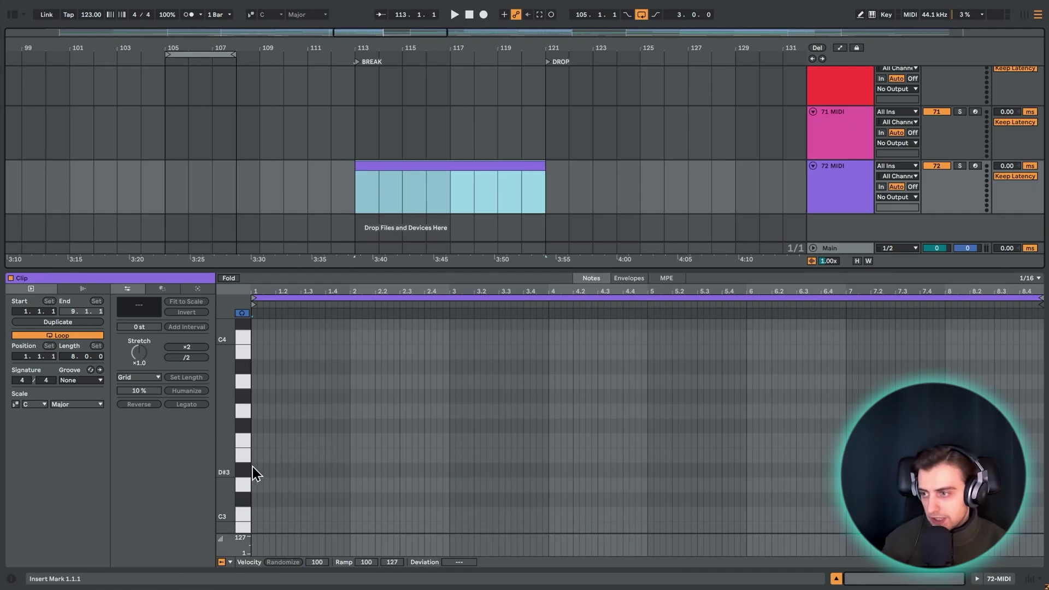
left_click(852, 364)
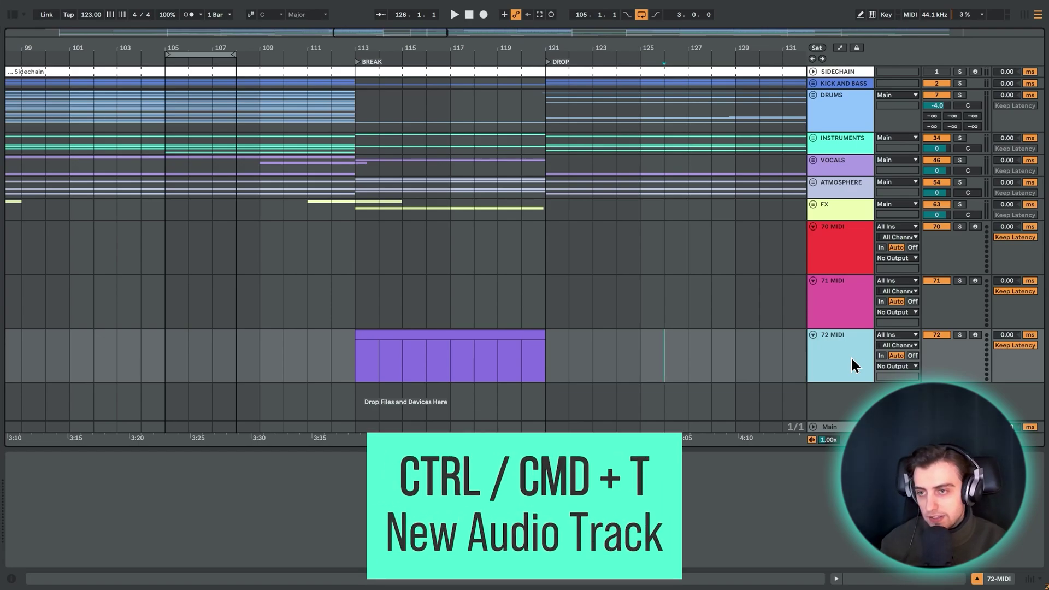
Step: Insert the new 73 Audio track below 72 MIDI with Ctrl+T
key("ctrl+t")
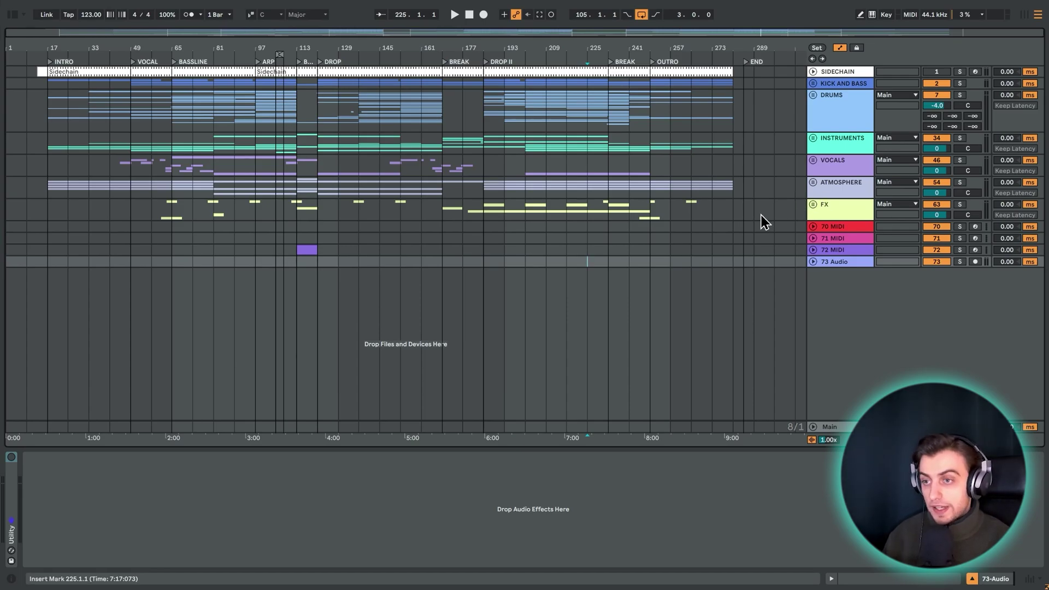
Step: Toggle the mixer off and on, leaving it shown below the arrangement
left_click(1029, 578)
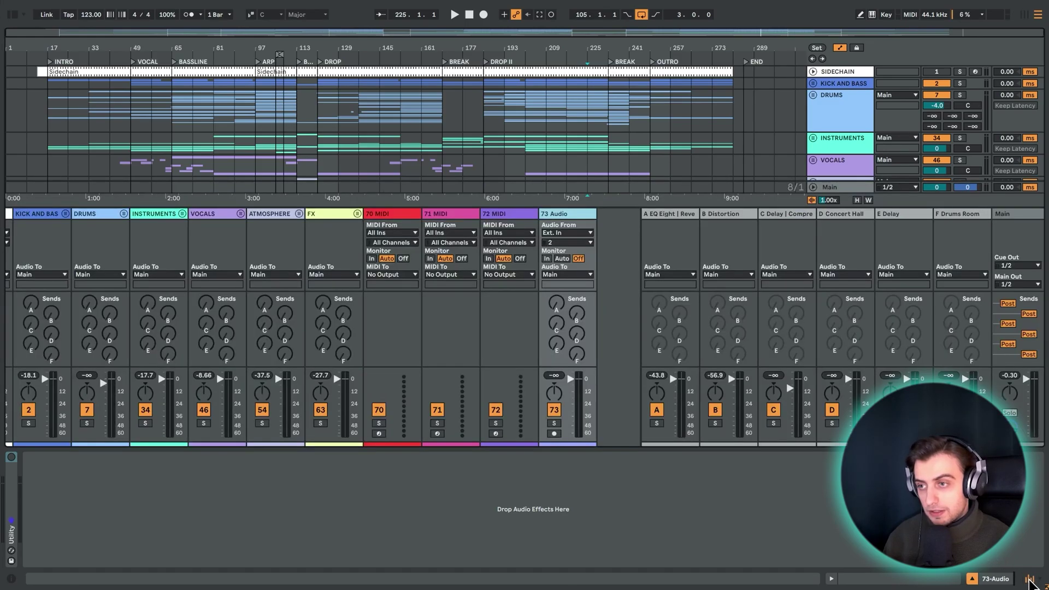
left_click(1030, 578)
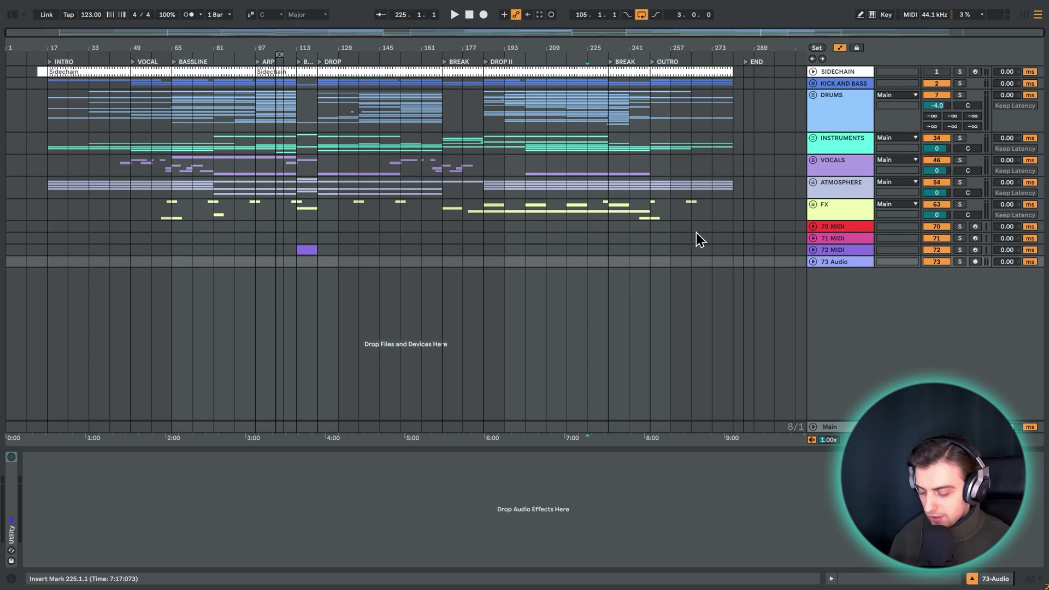
key("ctrl+alt+m")
key("ctrl+alt+m")
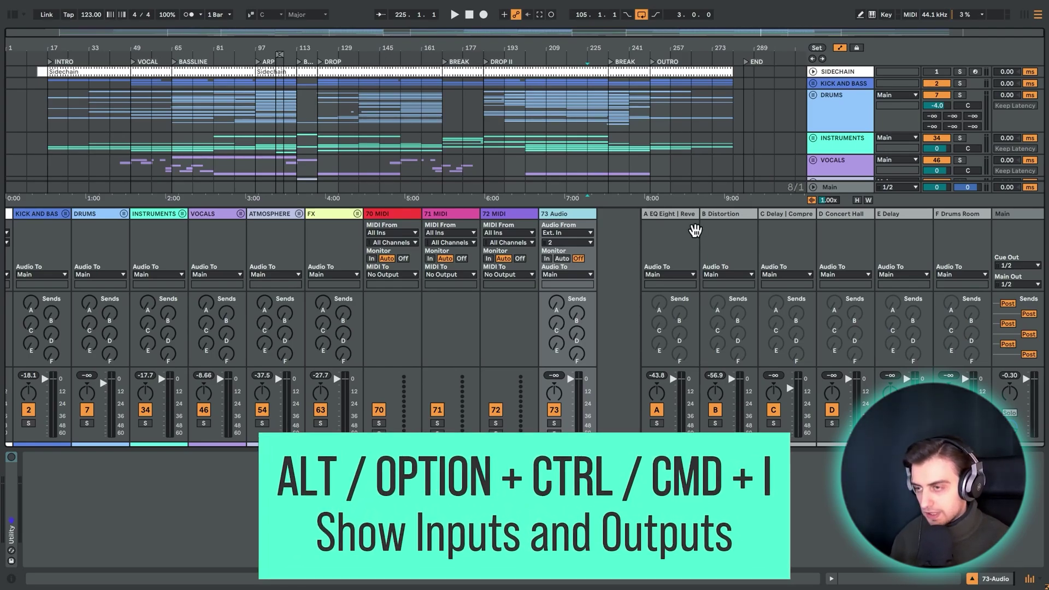
Step: Hide the mixer's In/Out routing rows, close the device panel, and toggle the browser
key("ctrl+alt+i")
key("ctrl+alt+i")
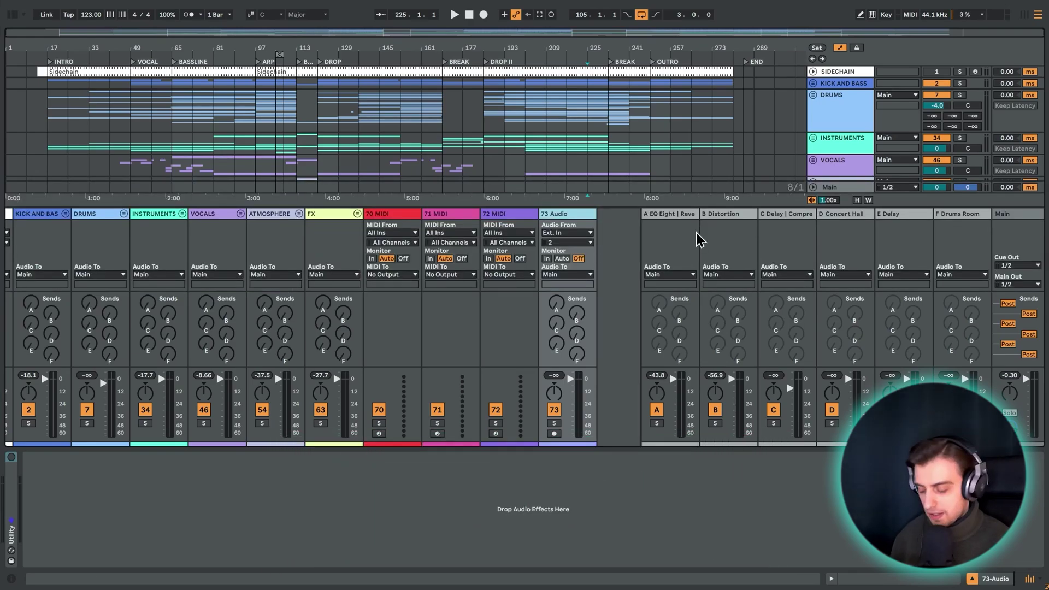
key("ctrl+alt+i")
key("ctrl+alt+l")
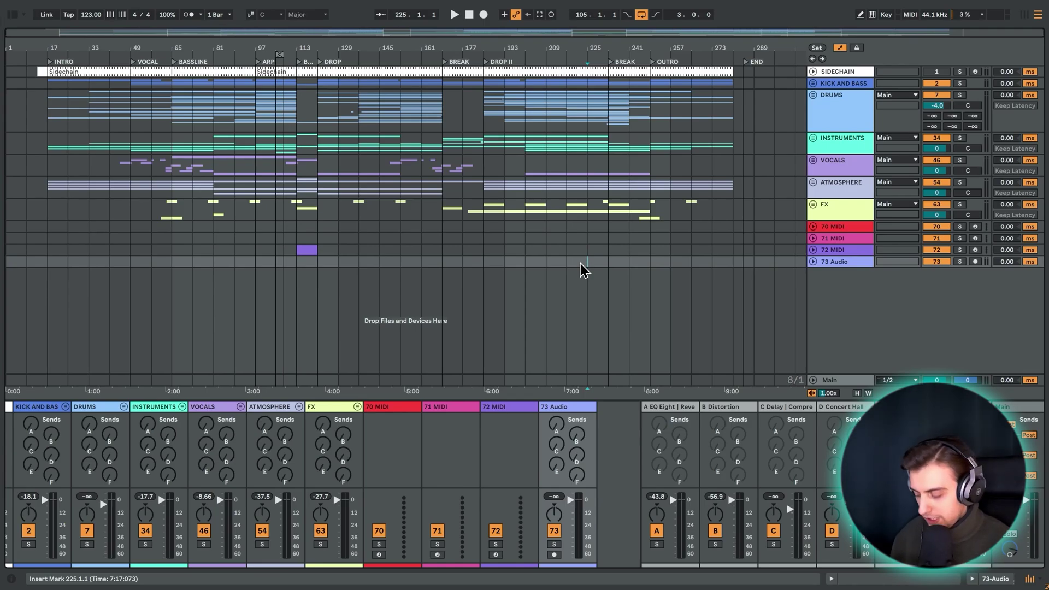
key("ctrl+alt+b")
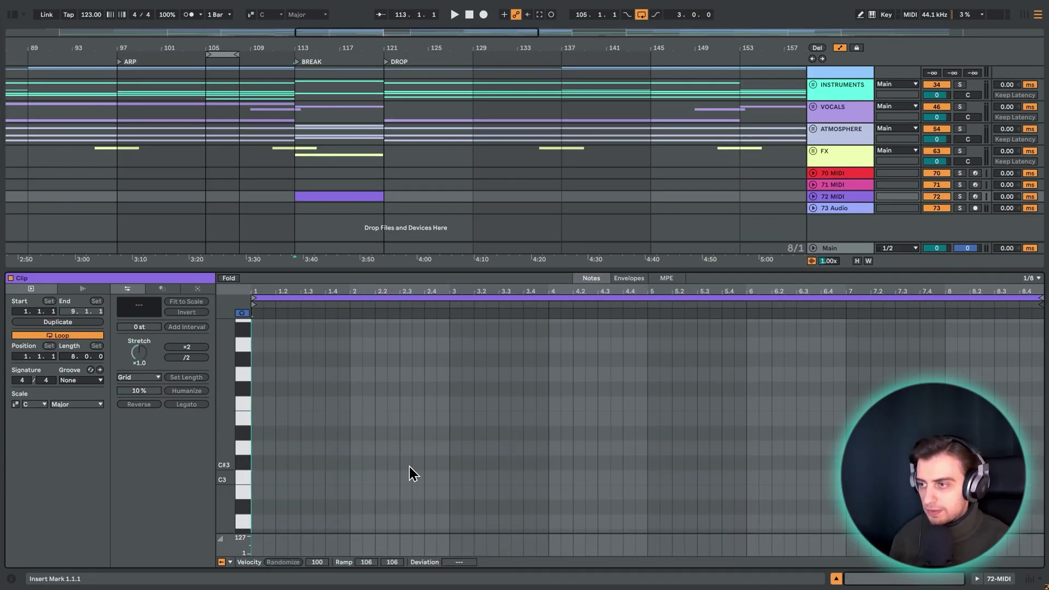
Step: Try adding and stretching an F3 note with D#3 copies, then undo the experiment
double_click(258, 404)
left_click_drag(263, 404, 449, 403)
left_click_drag(383, 403, 445, 432)
left_click_drag(445, 432, 656, 437)
key("ctrl+z")
key("ctrl+z")
key("ctrl+z")
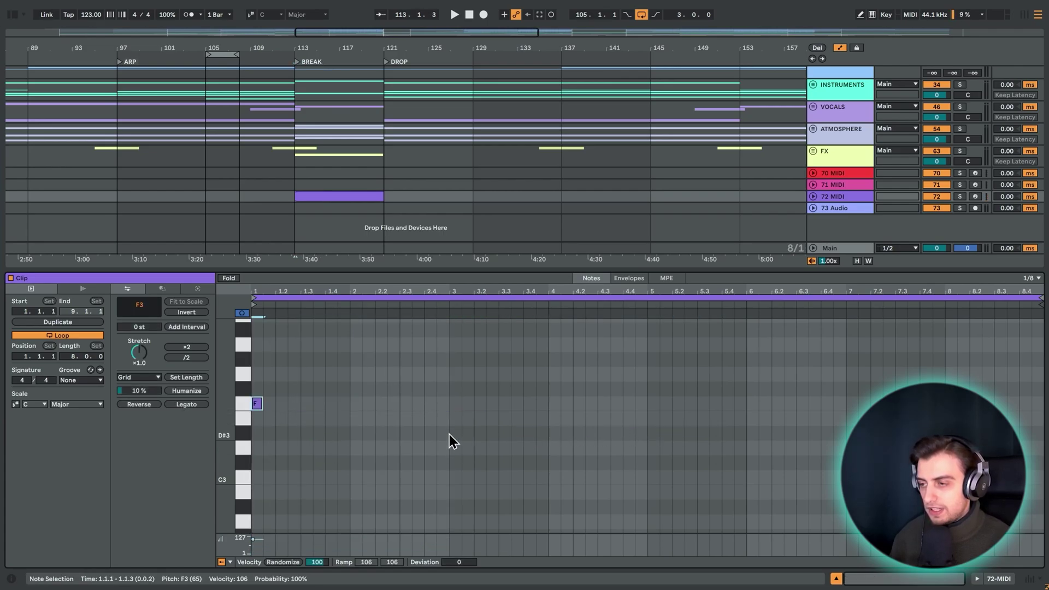
Step: In Draw mode, draw notes on F3, F#3, E3, D3 and one more pitch
left_click(264, 403)
key("b")
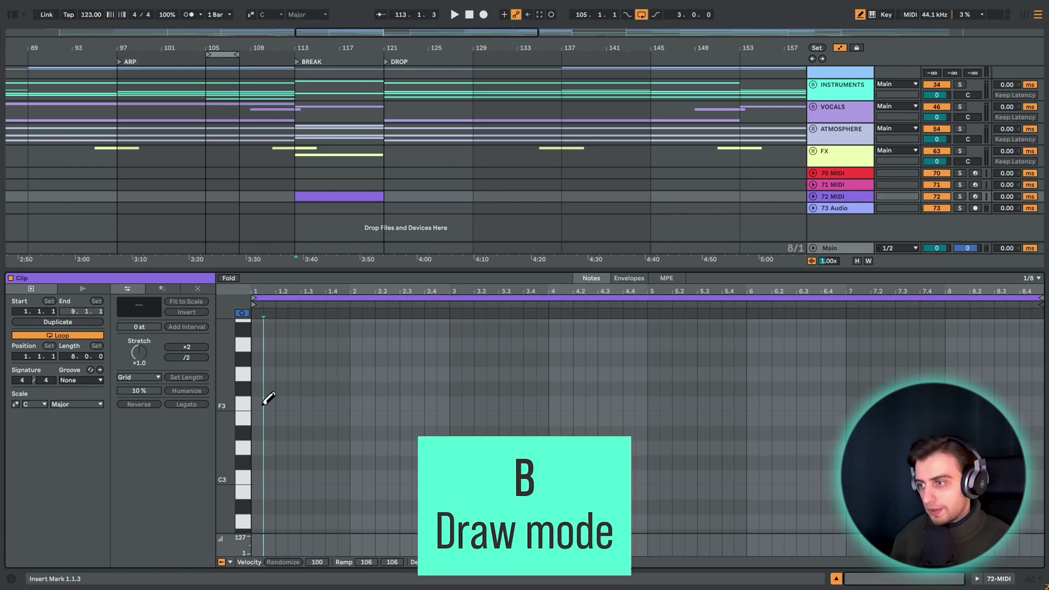
left_click(257, 404)
left_click(356, 389)
left_click(443, 419)
left_click(727, 447)
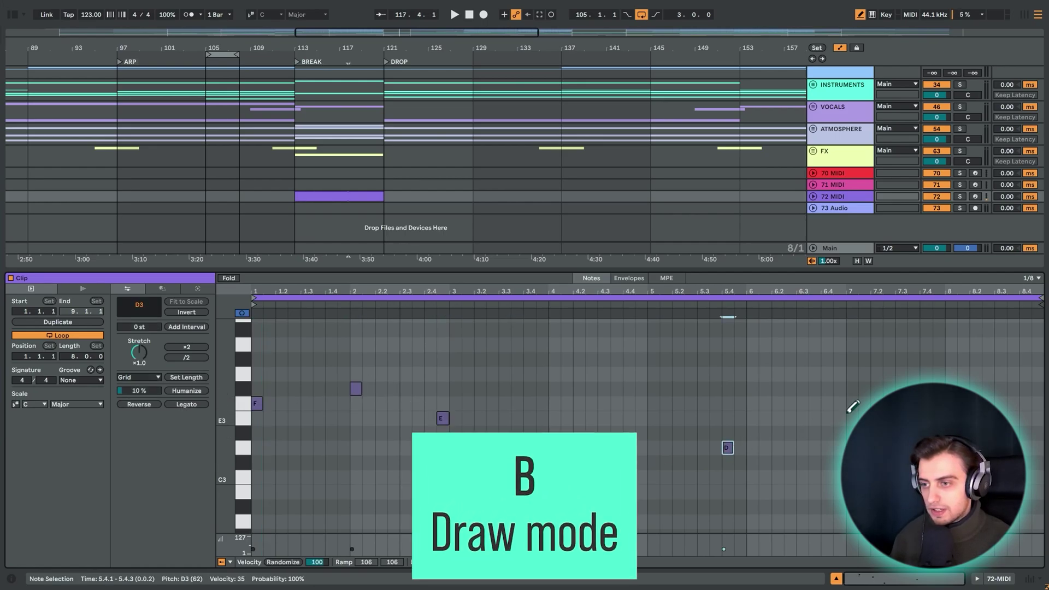
left_click(877, 402)
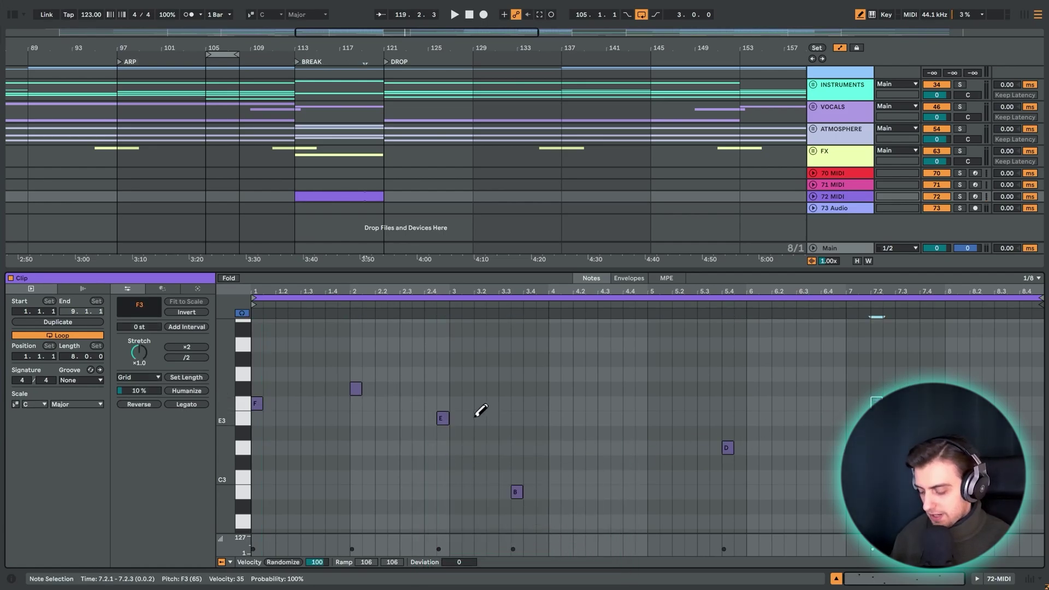
key("b")
Step: Lengthen all notes together, raise their velocity to 110, and shift them one beat later
key("ctrl+a")
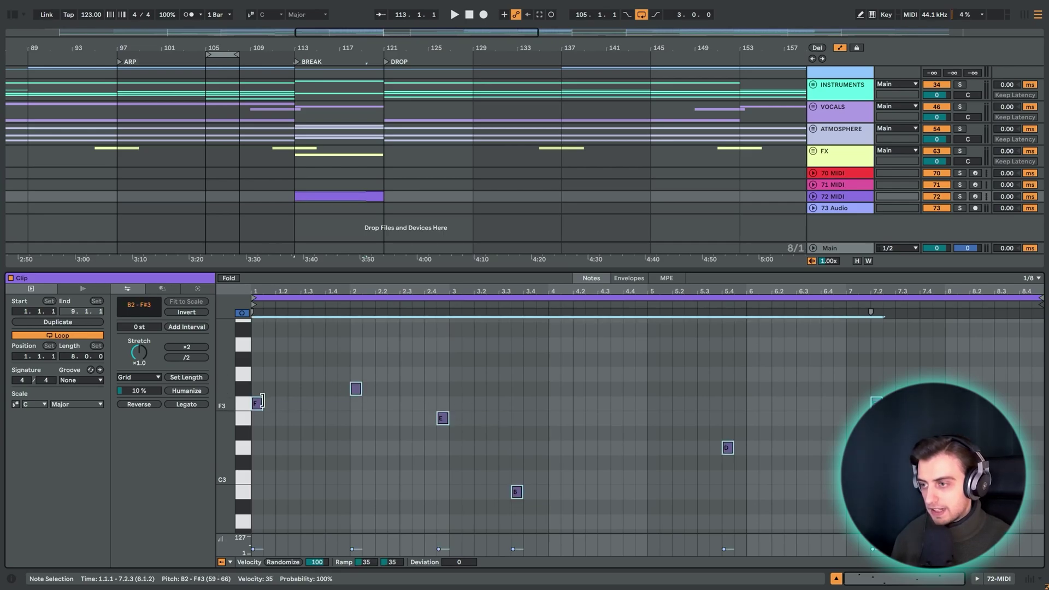
left_click_drag(263, 403, 372, 401)
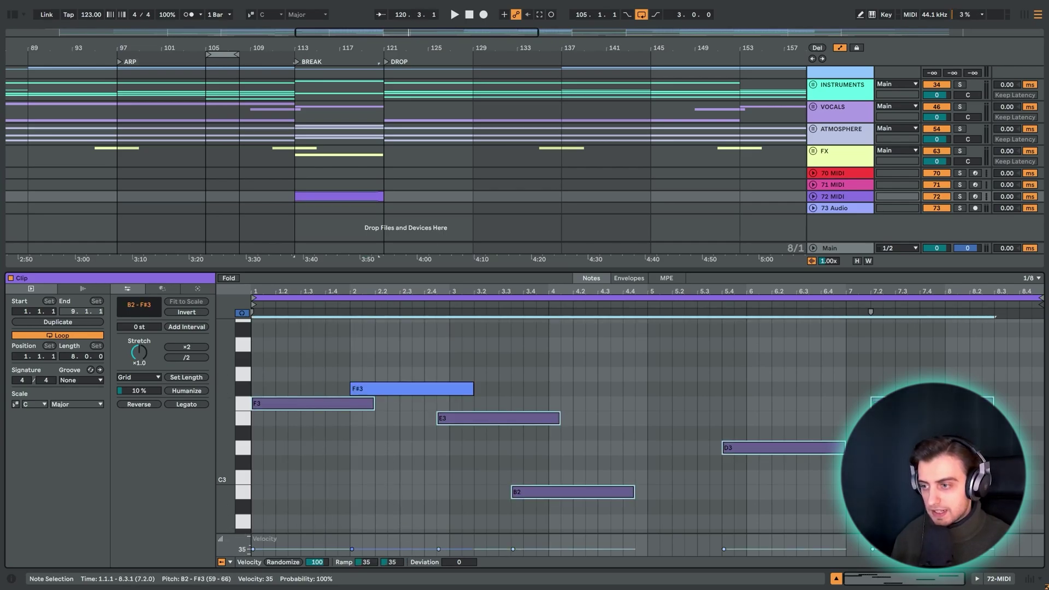
left_click_drag(352, 549, 352, 538)
key("Right")
key("Right")
left_click(437, 352)
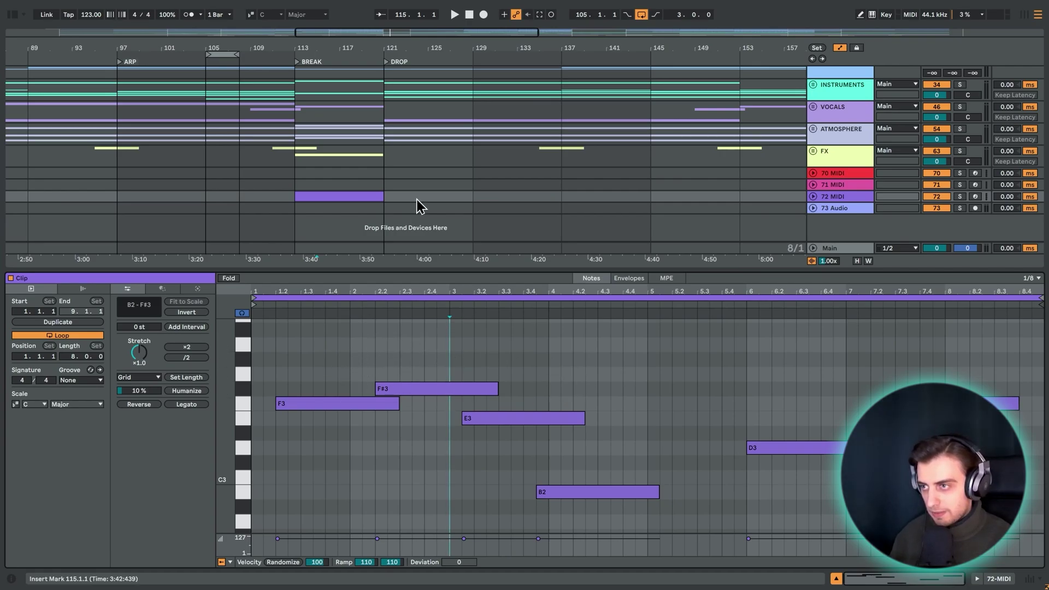
Step: Place the insert marker at 2.4.3 and change the note grid from 1/16 to 1/4
left_click(439, 352)
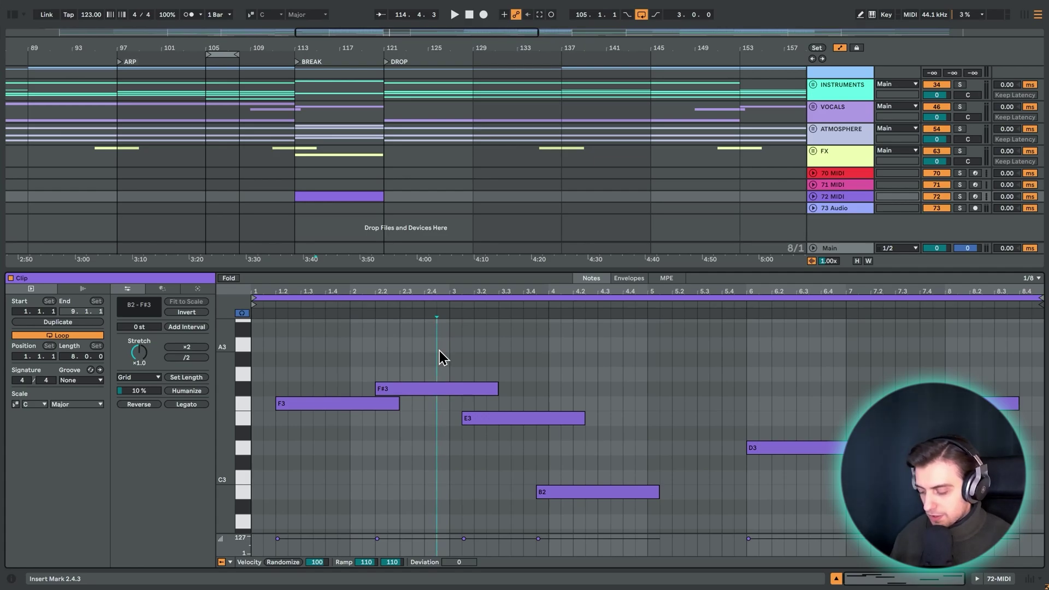
key("ctrl+1")
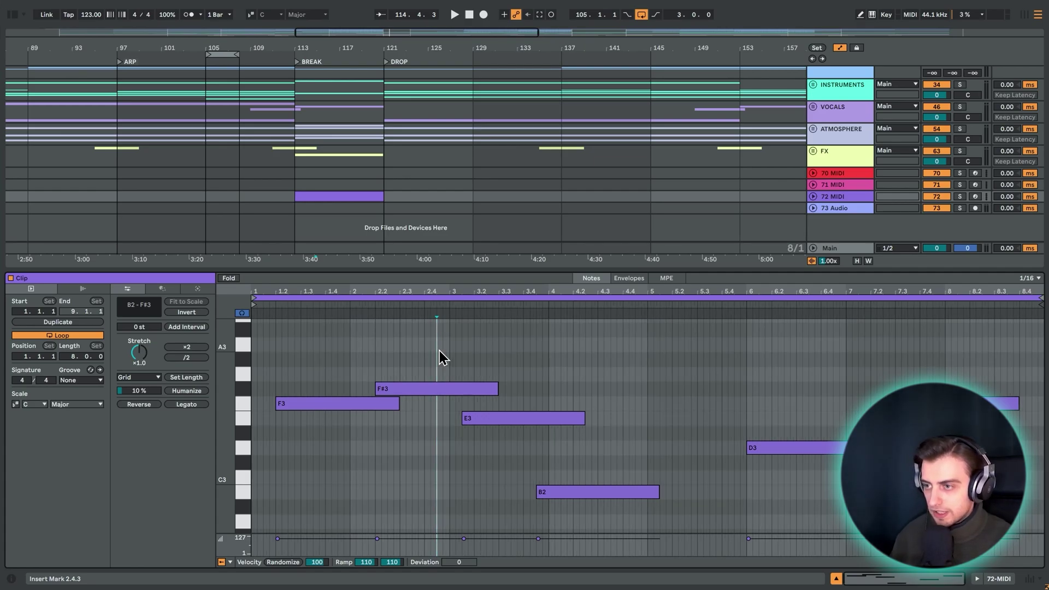
key("ctrl+2")
key("ctrl+2")
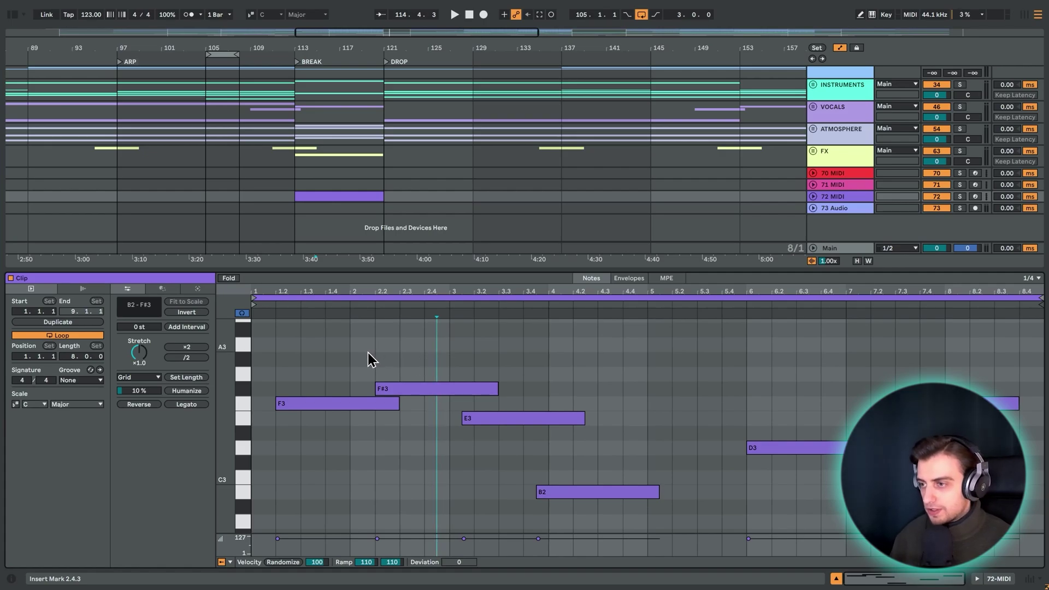
Step: Widen the grid to 1/2, nudge all notes slightly earlier, then quantize them with Ctrl+U
key("ctrl+a")
key("ctrl+2")
left_click_drag(346, 404, 334, 406)
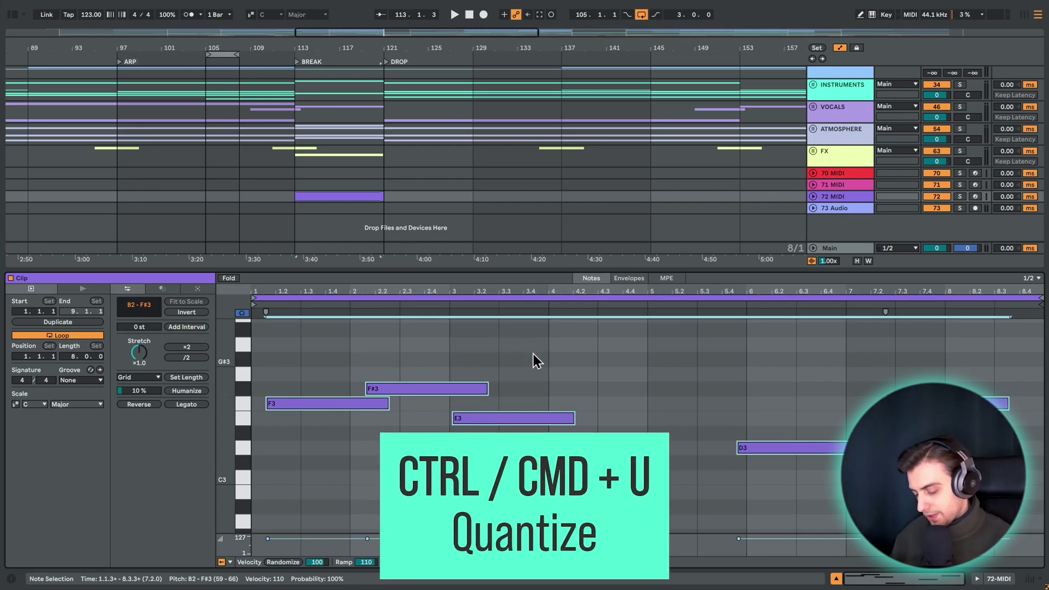
key("ctrl+u")
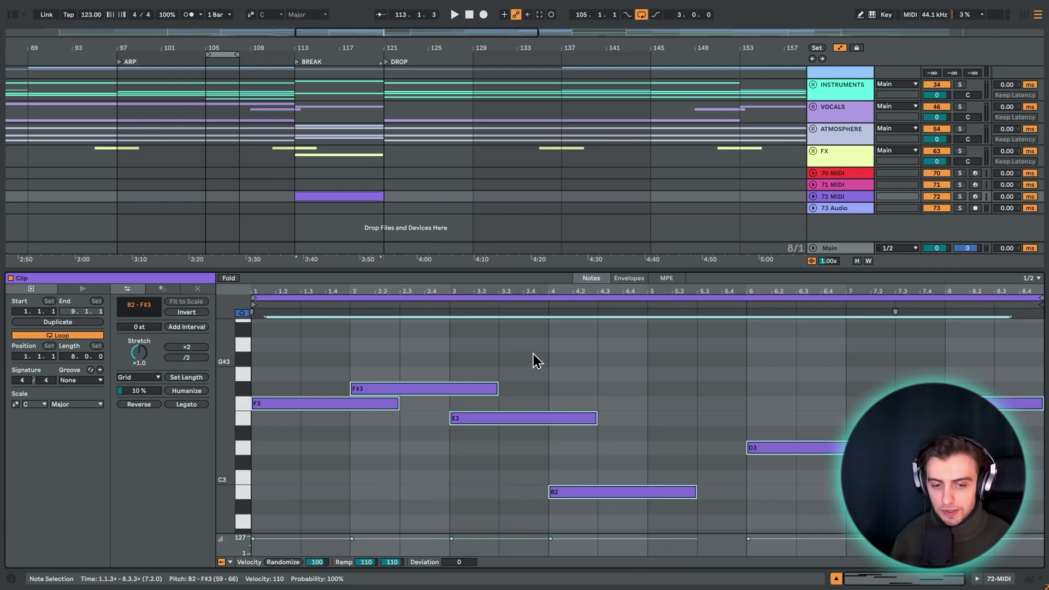
Step: Refine the grid to 1/8, chop all notes into grid-length pieces, and make note rows taller
key("ctrl+1")
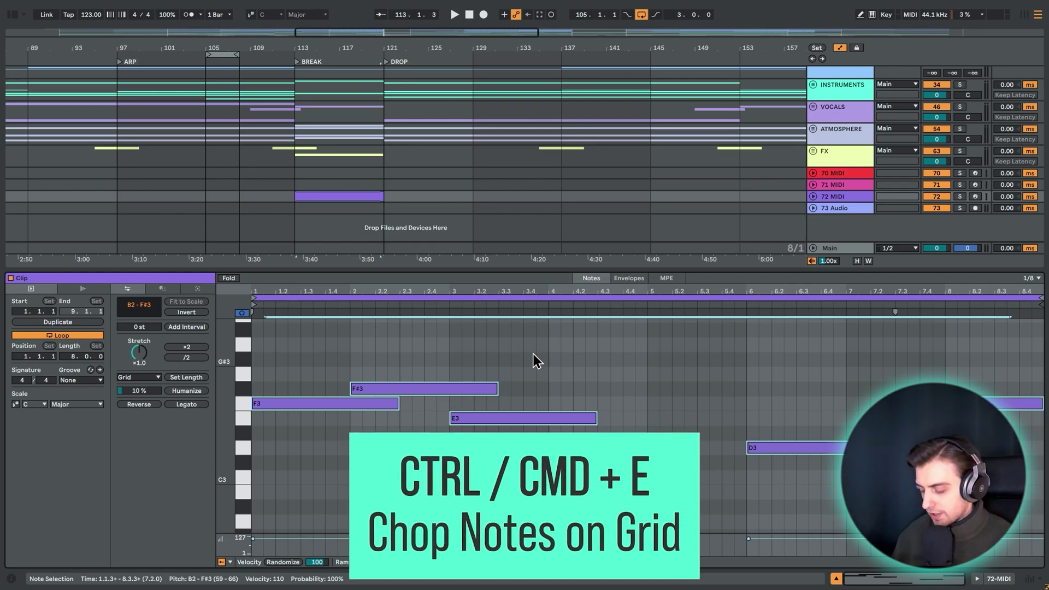
key("ctrl+e")
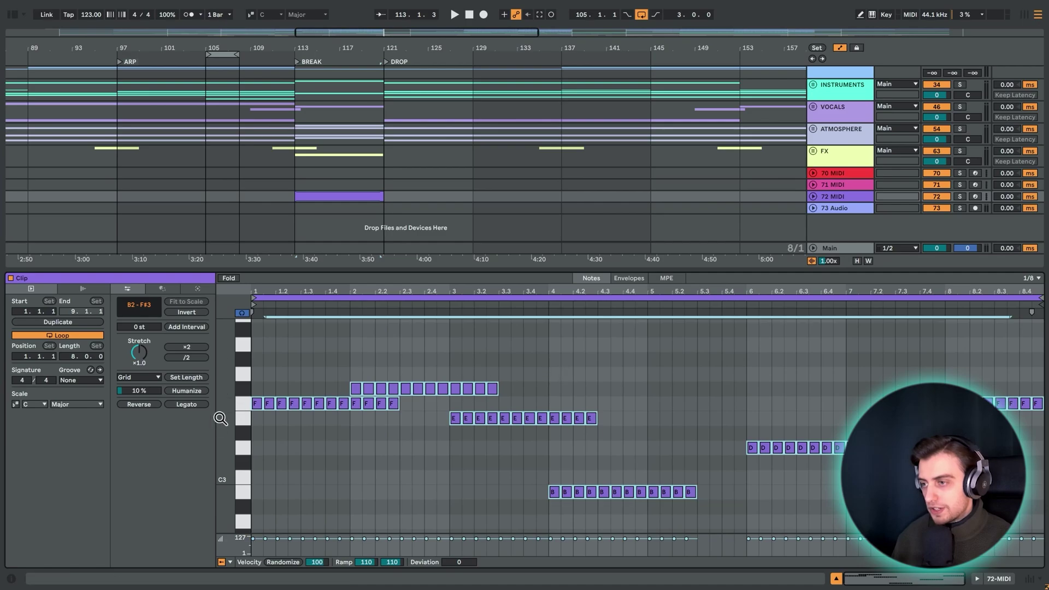
left_click_drag(241, 410, 257, 410)
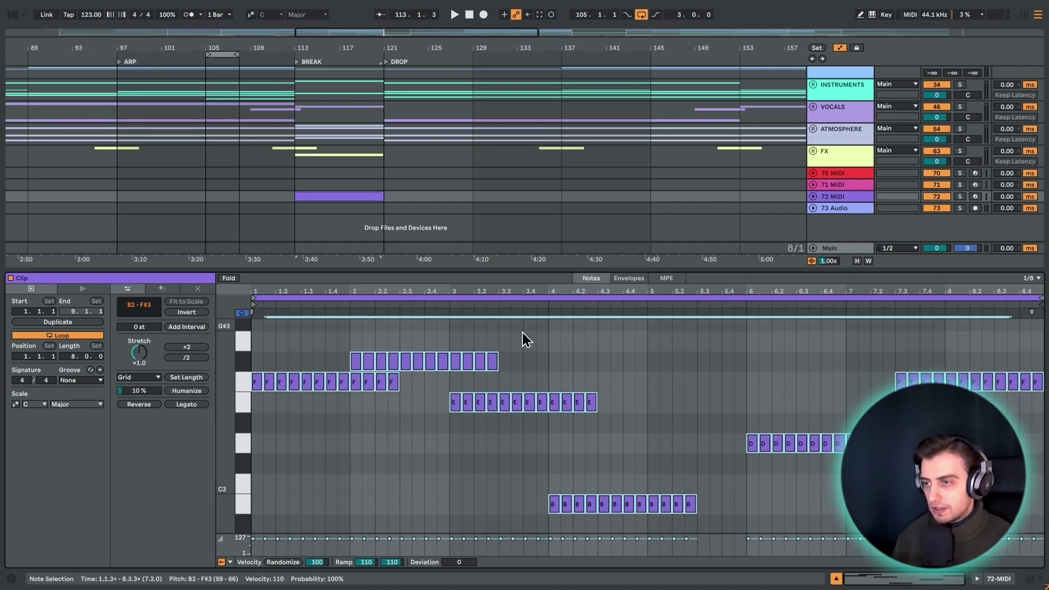